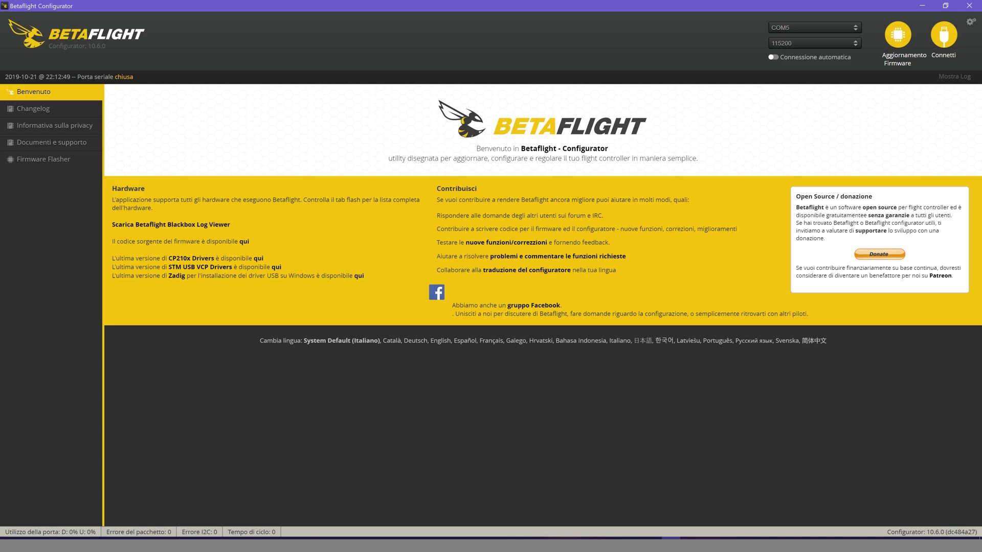
Step: Connect to the flight controller and check its installed firmware in the CLI with the version command
click(944, 35)
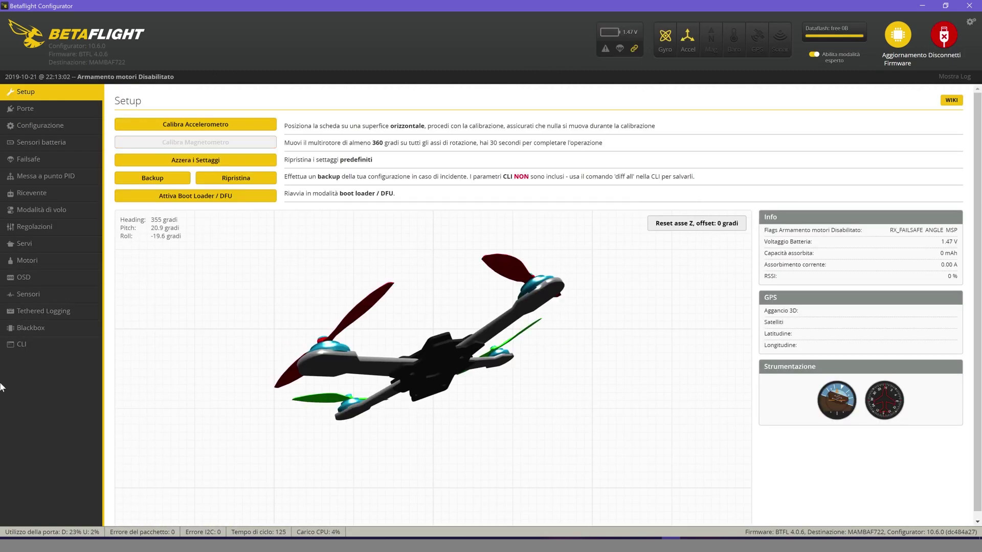
click(16, 346)
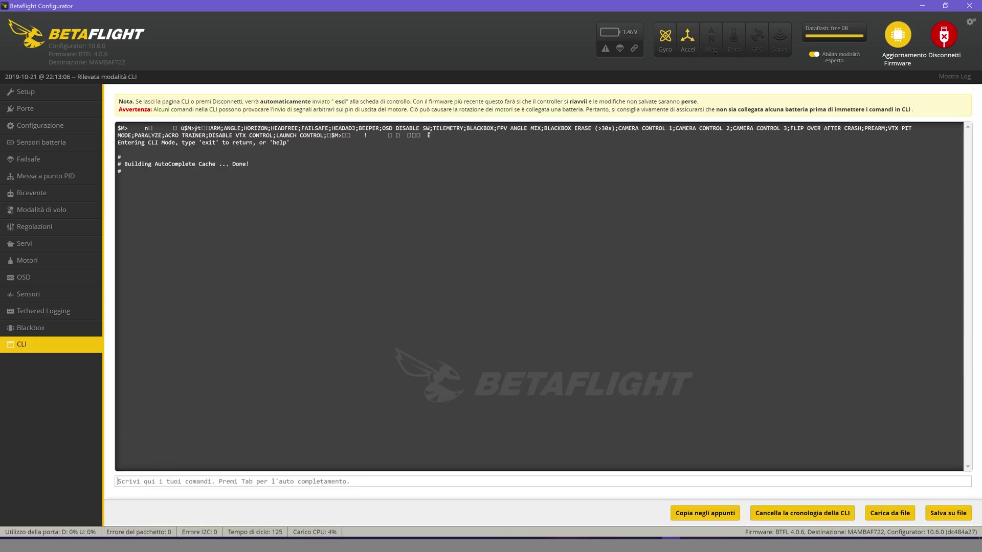
text(version)
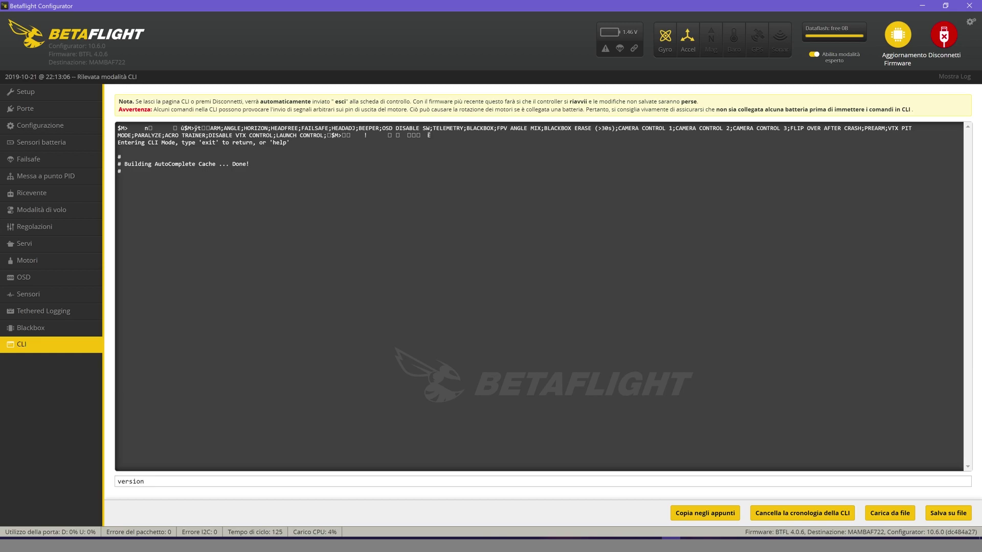
key(Return)
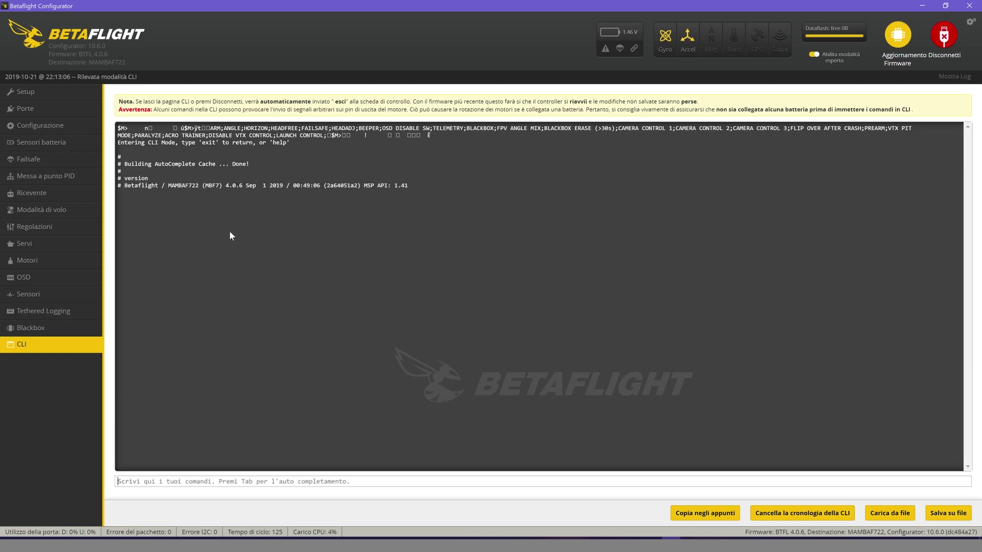
drag(226, 186, 239, 185)
click(899, 41)
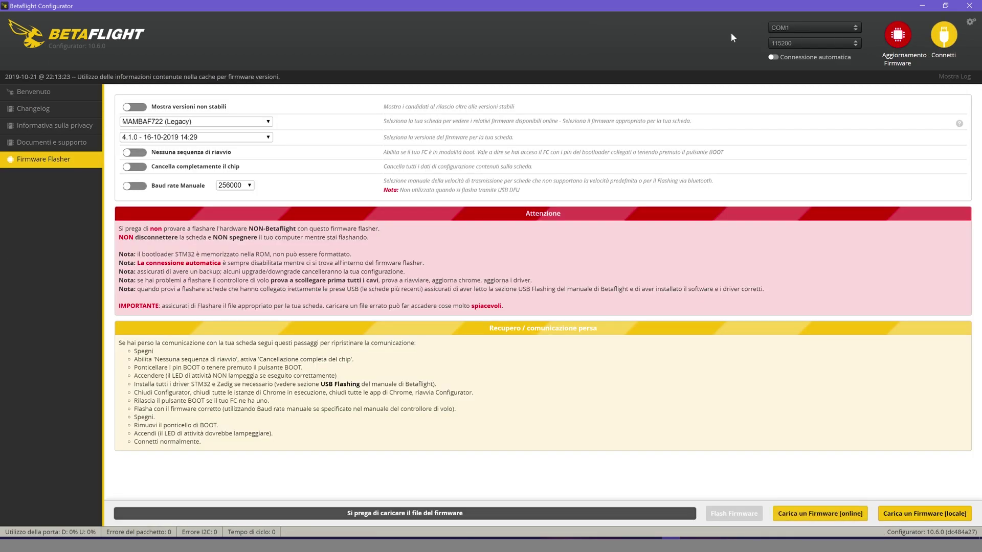
click(267, 123)
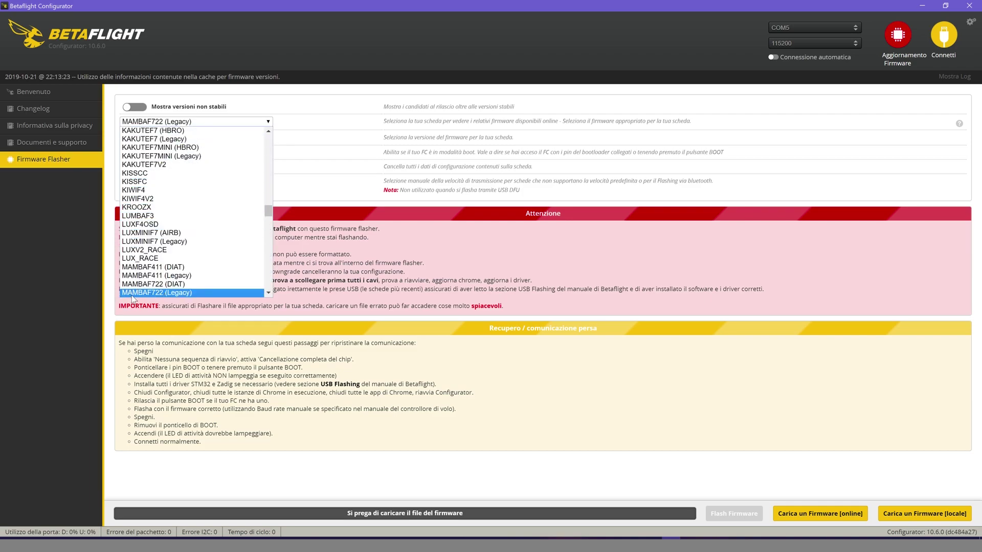
click(171, 294)
click(196, 140)
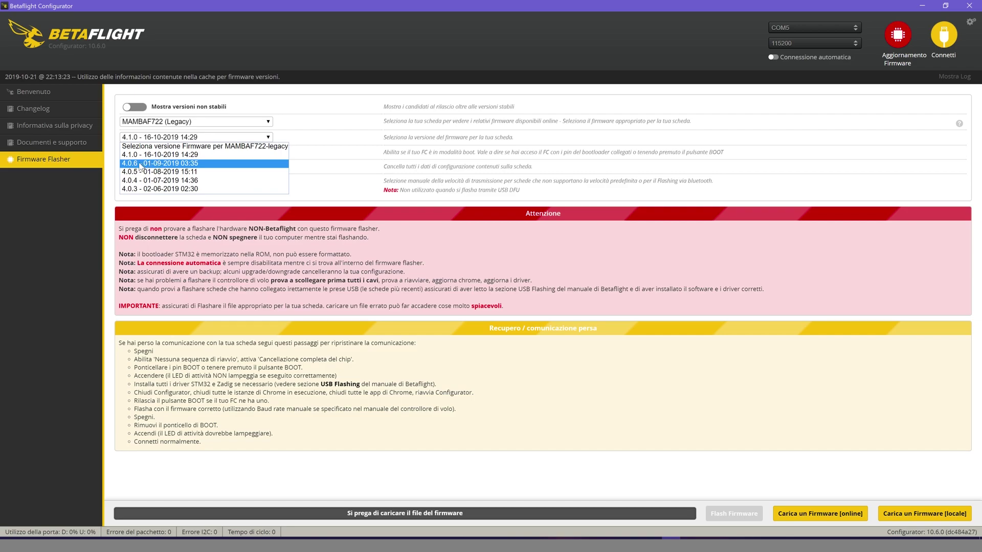
key(Up)
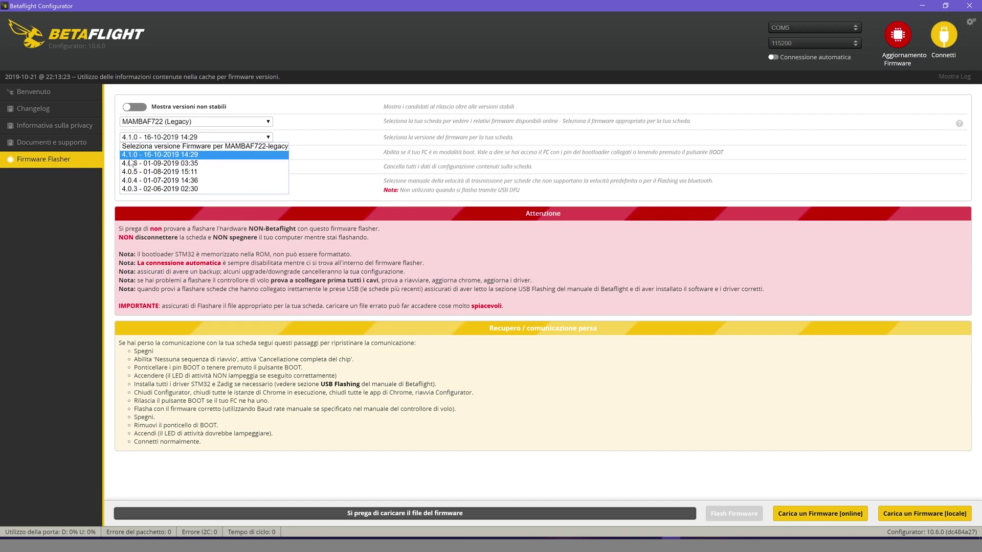
key(Return)
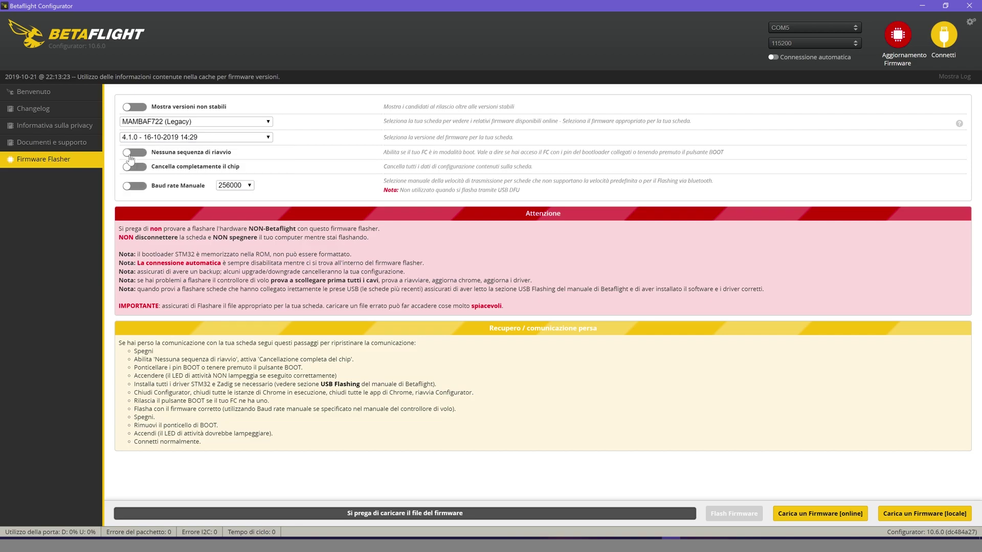
Step: Load the selected 4.1.0 firmware from online and flash it to the board, dismissing the USB device notification
click(823, 513)
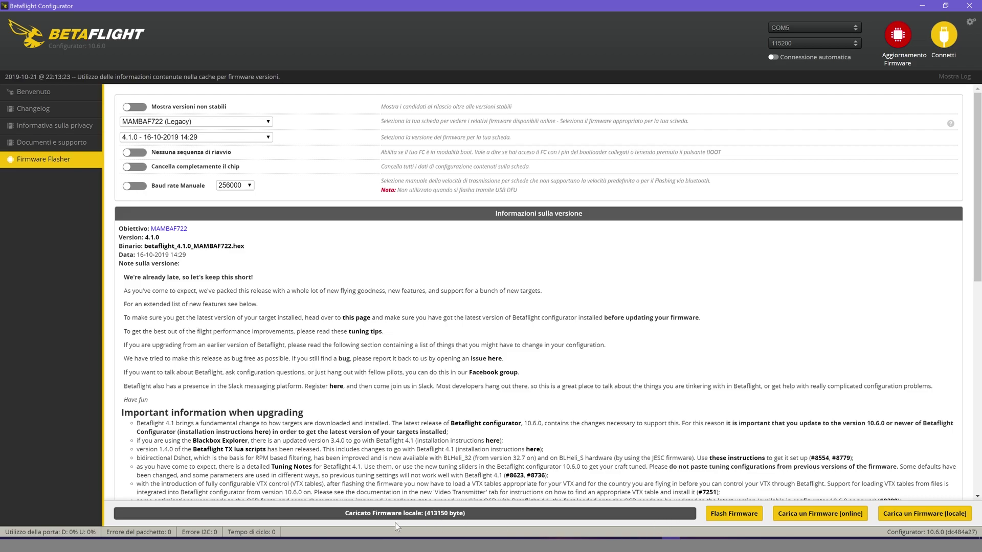
click(732, 514)
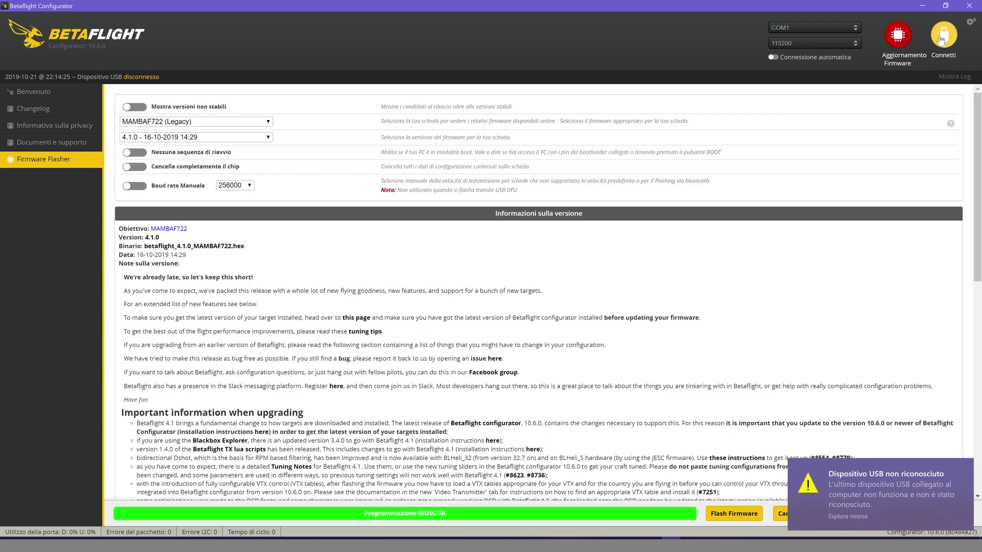
click(888, 491)
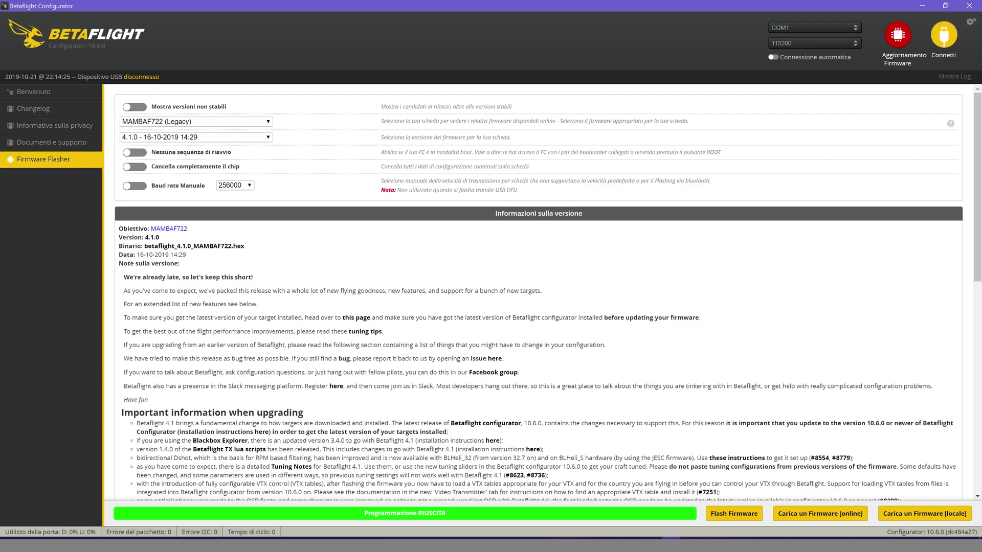
Step: Reconnect to the flight controller and calibrate the accelerometer
click(944, 41)
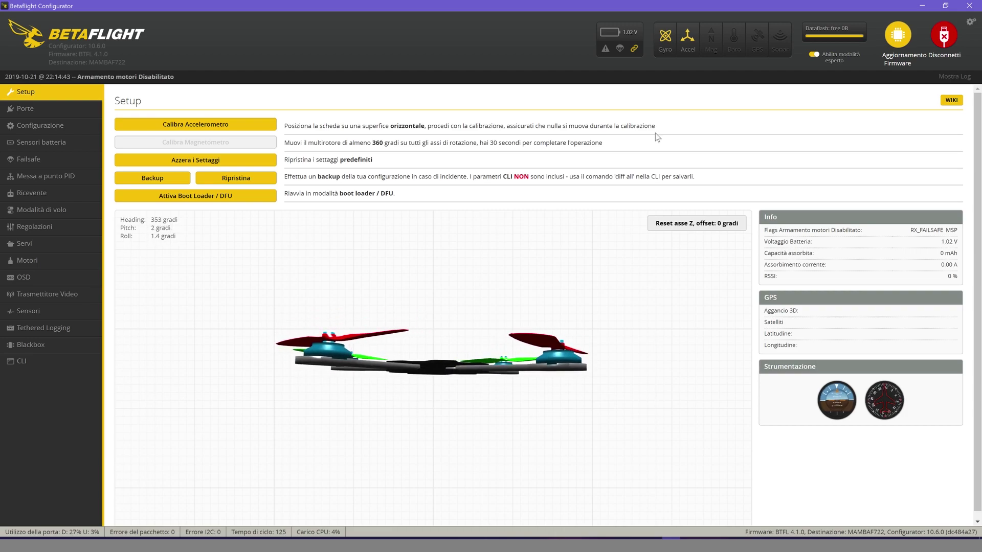
click(193, 126)
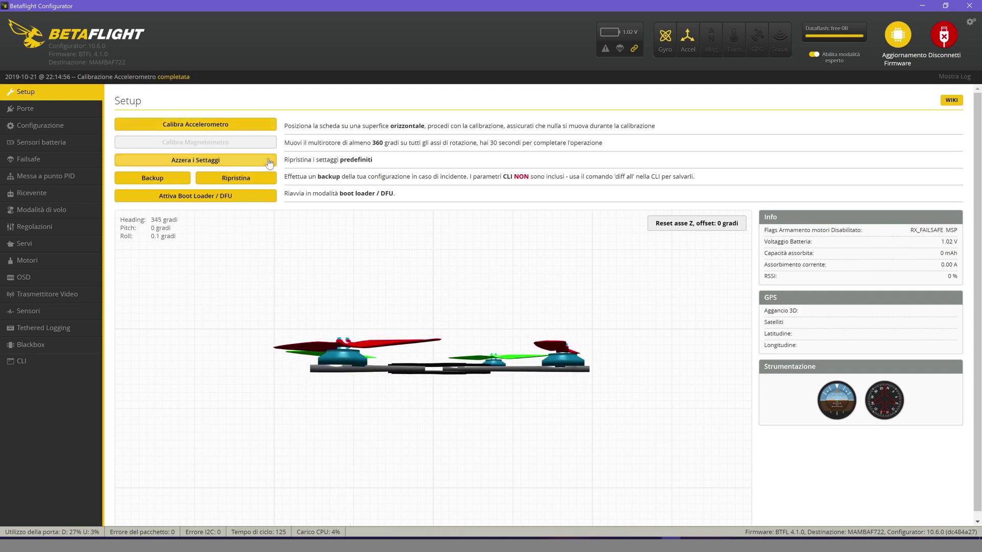
Step: In the port settings, assign VTX (TBS SmartAudio) as the peripheral on UART3
click(29, 110)
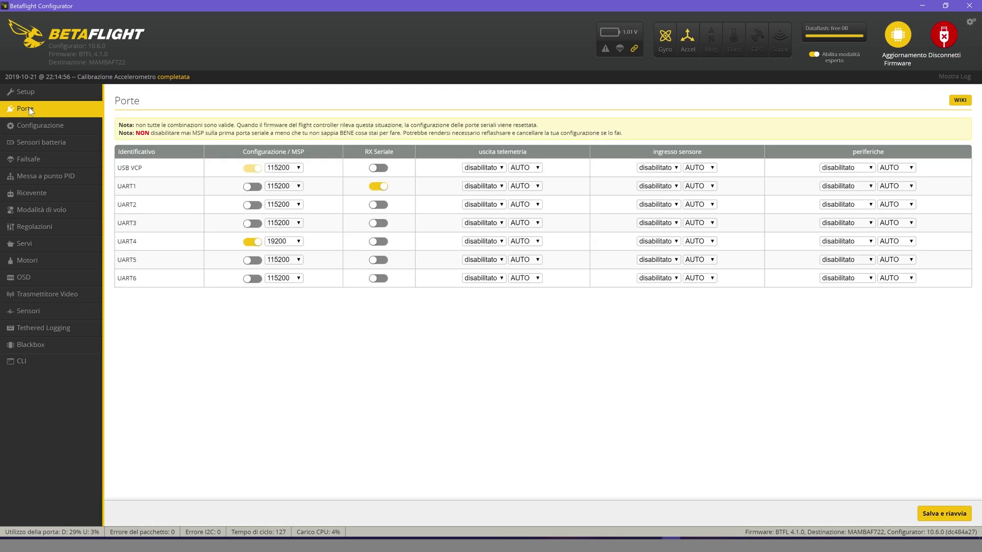
drag(116, 167, 223, 167)
click(844, 225)
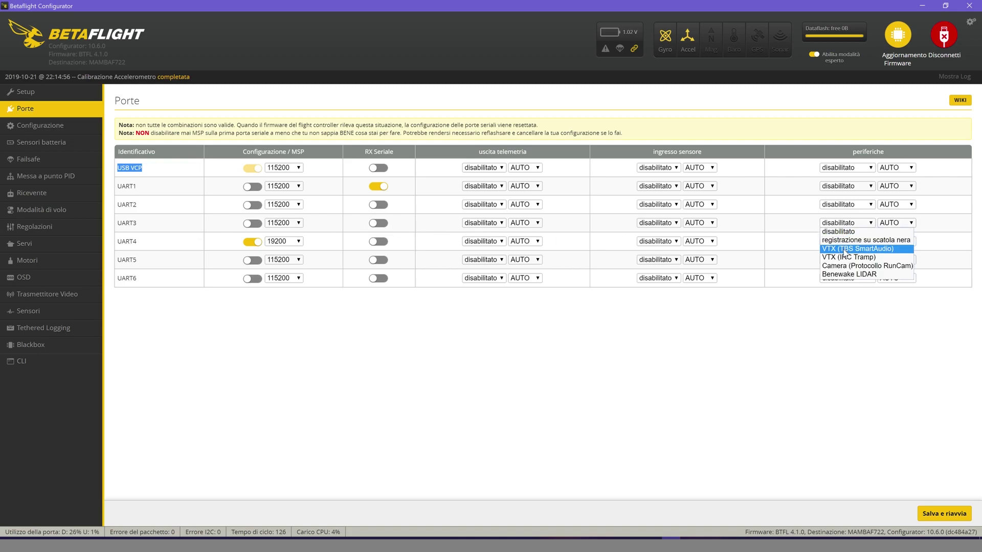
click(845, 249)
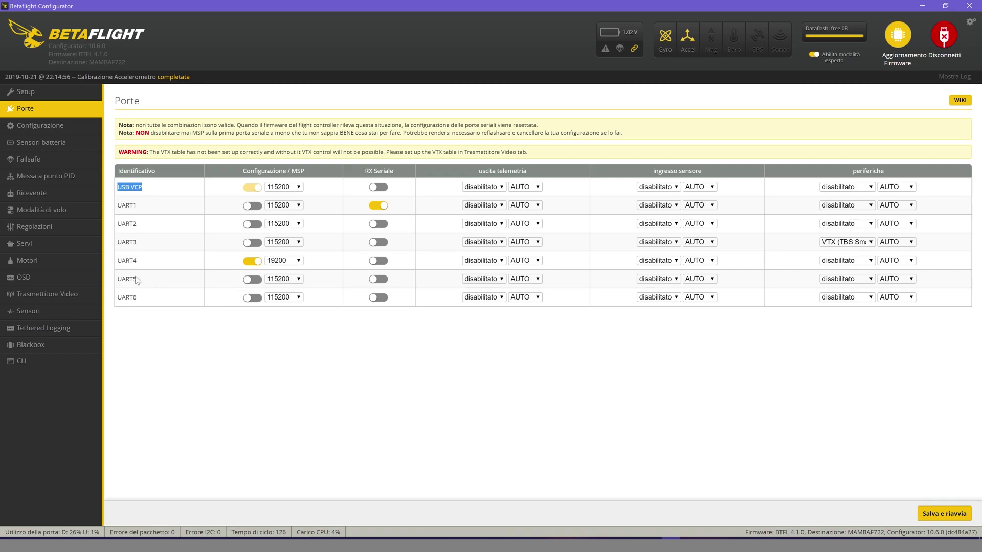
Step: Set the UART5 sensor input to GPS at 57600 baud, then save the ports and reboot the board
click(646, 280)
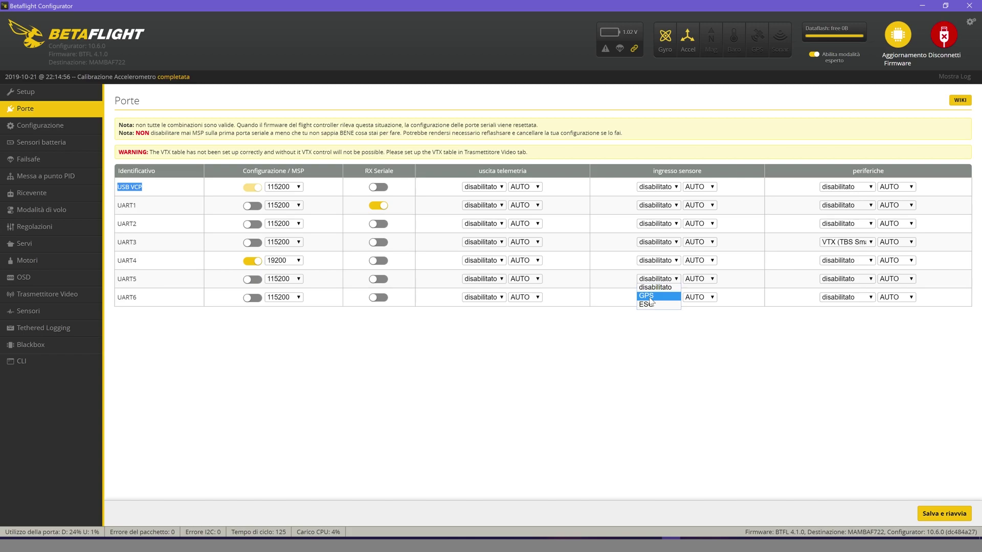
click(647, 296)
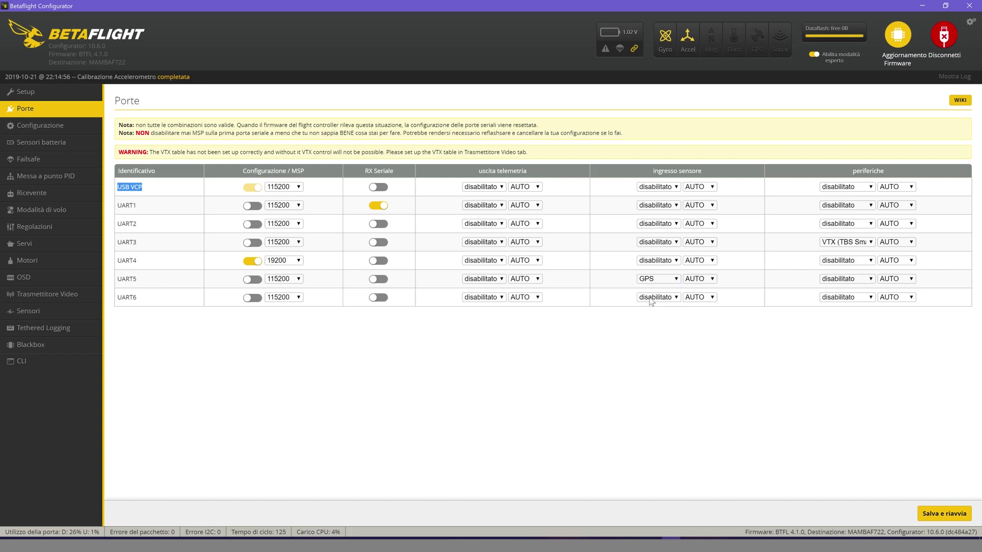
click(697, 280)
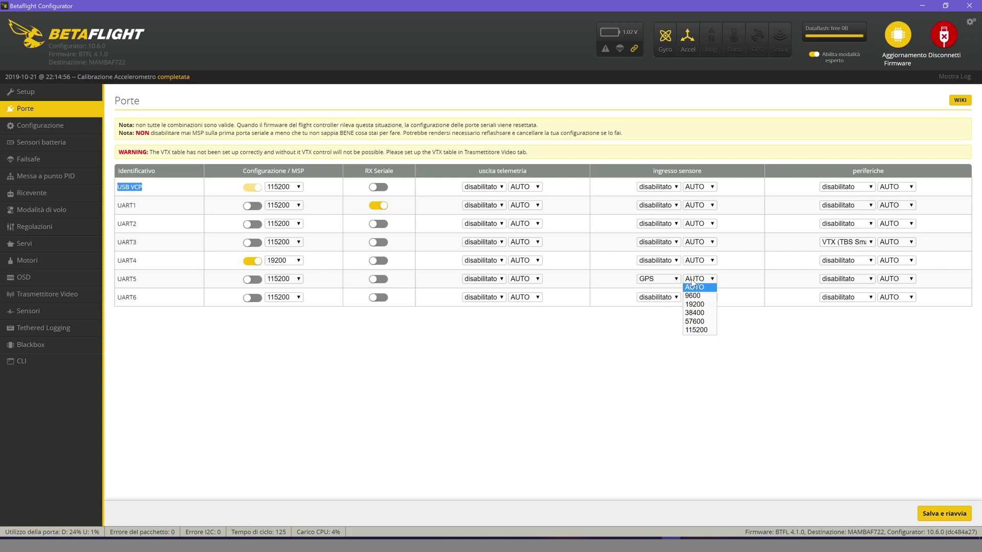
click(698, 322)
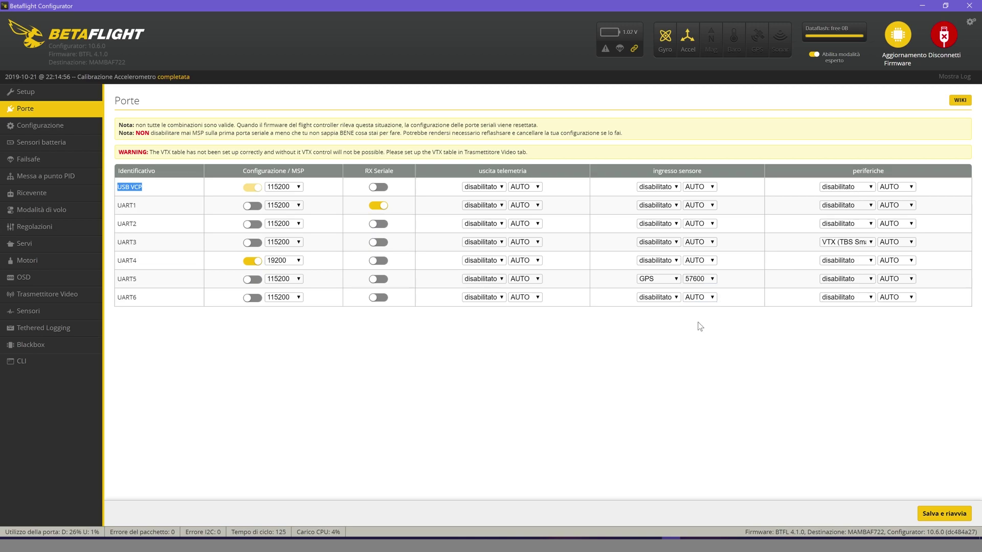
click(934, 513)
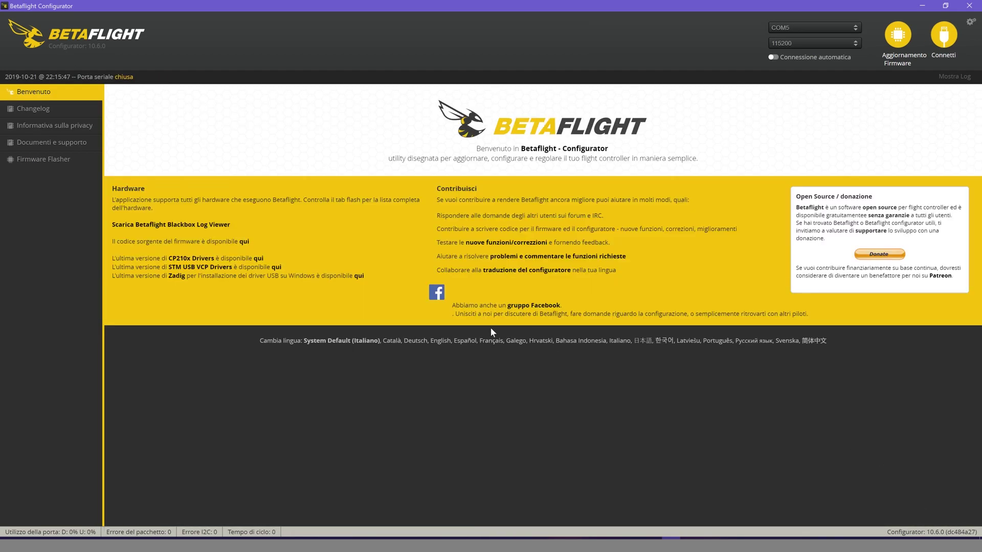
Step: Reconnect to the flight controller and open its general configuration page
click(774, 57)
click(944, 45)
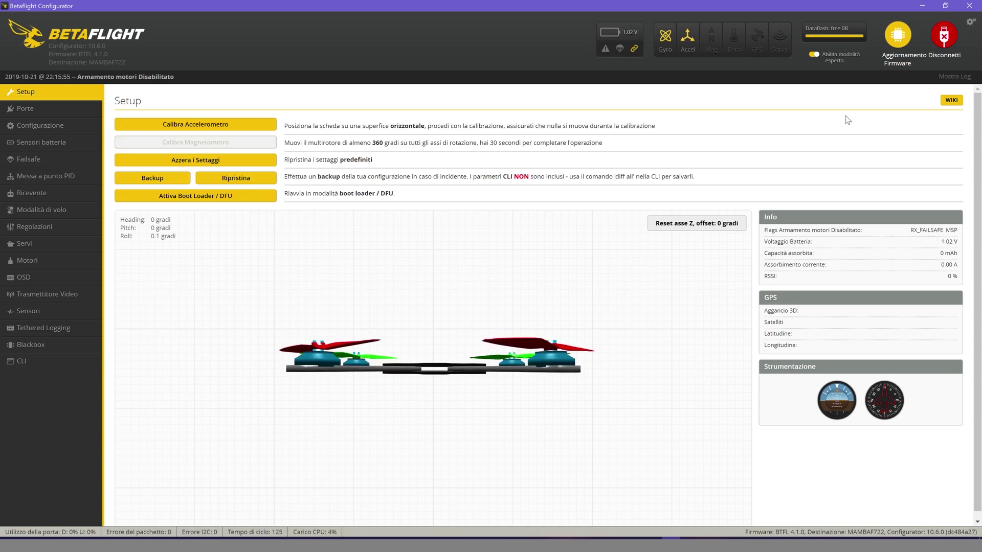
click(31, 130)
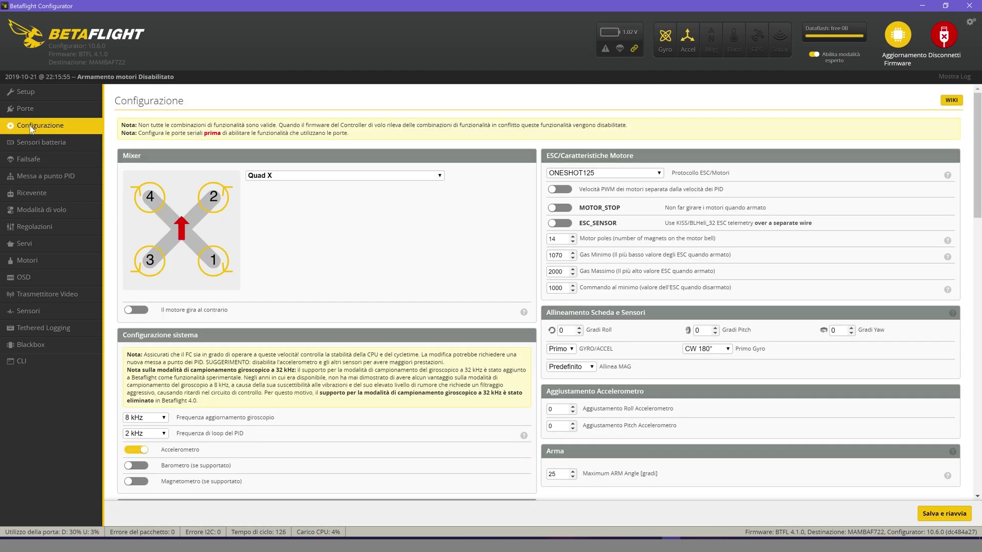
drag(225, 310, 166, 310)
click(136, 310)
click(135, 310)
Step: Set the ESC/motor protocol to DSHOT300 and the maximum arm angle to 180 degrees
click(573, 176)
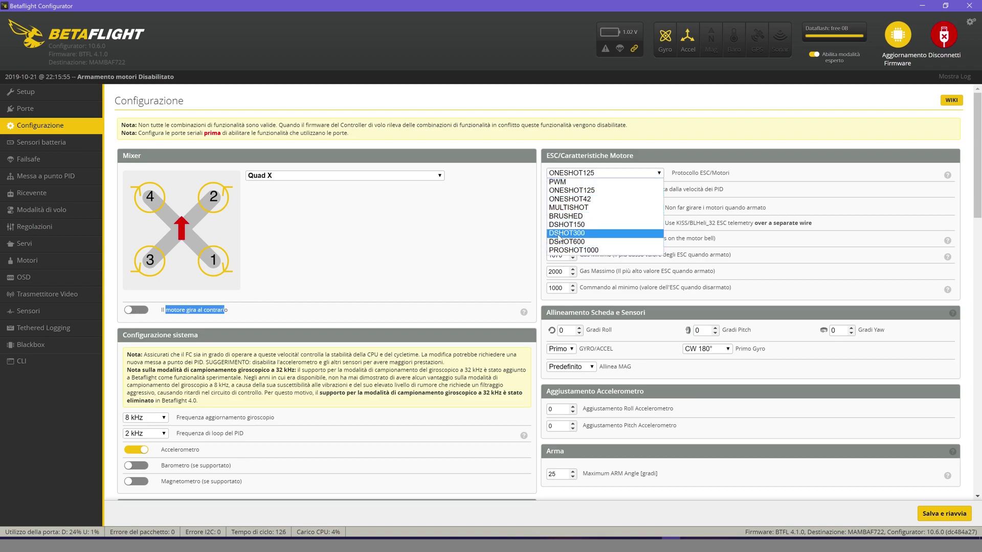
click(577, 234)
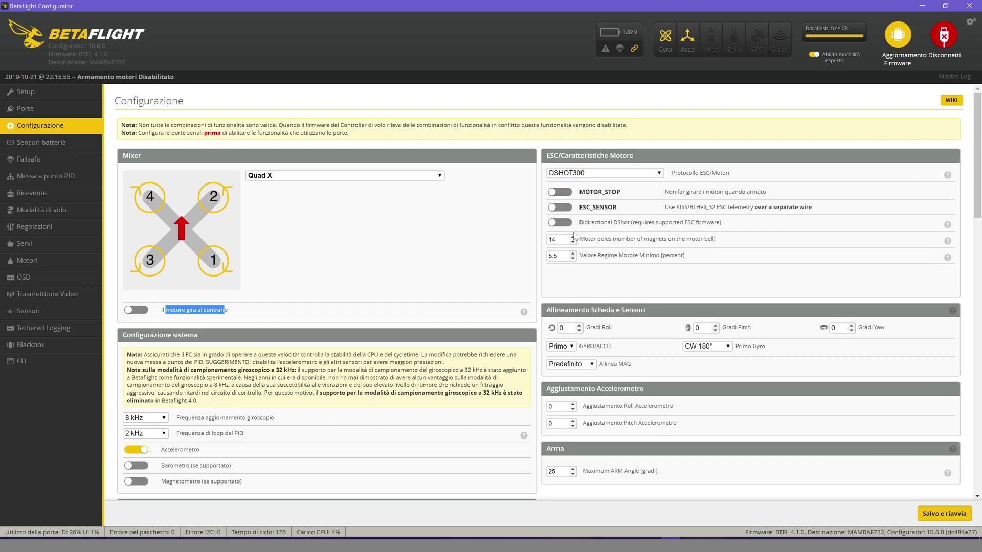
scroll(585, 285, down, 2)
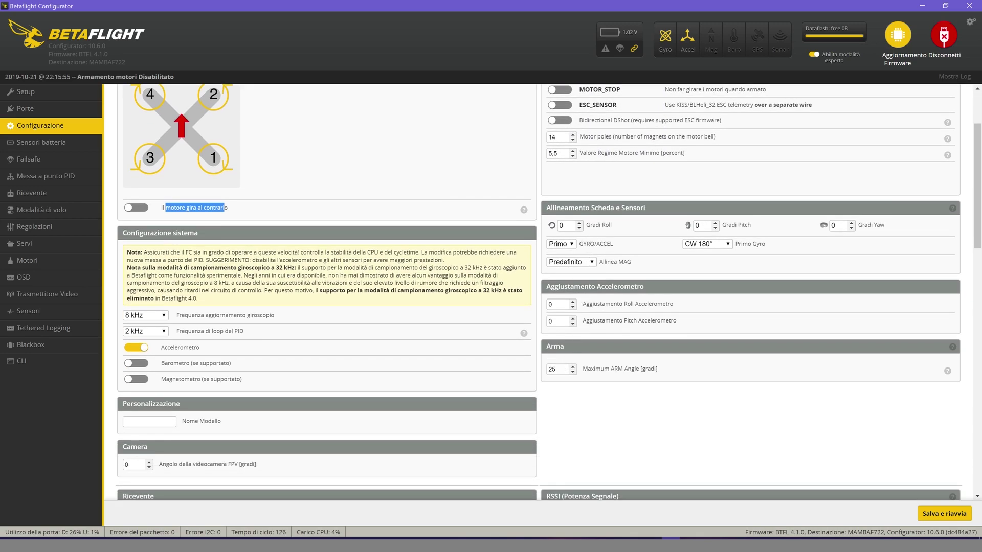
click(556, 369)
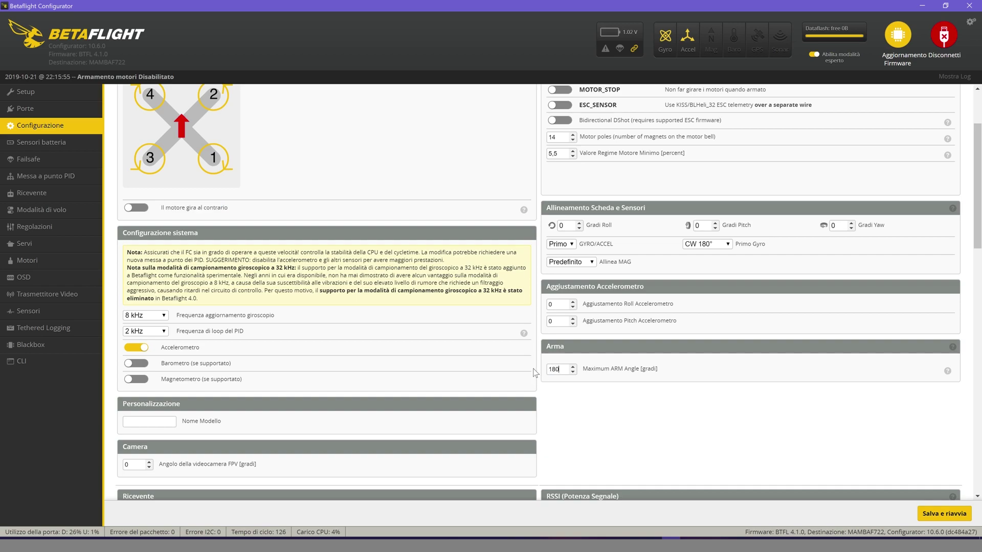
Step: Set the PID loop frequency to 8 kHz and name the model Cosmo FPV
click(164, 333)
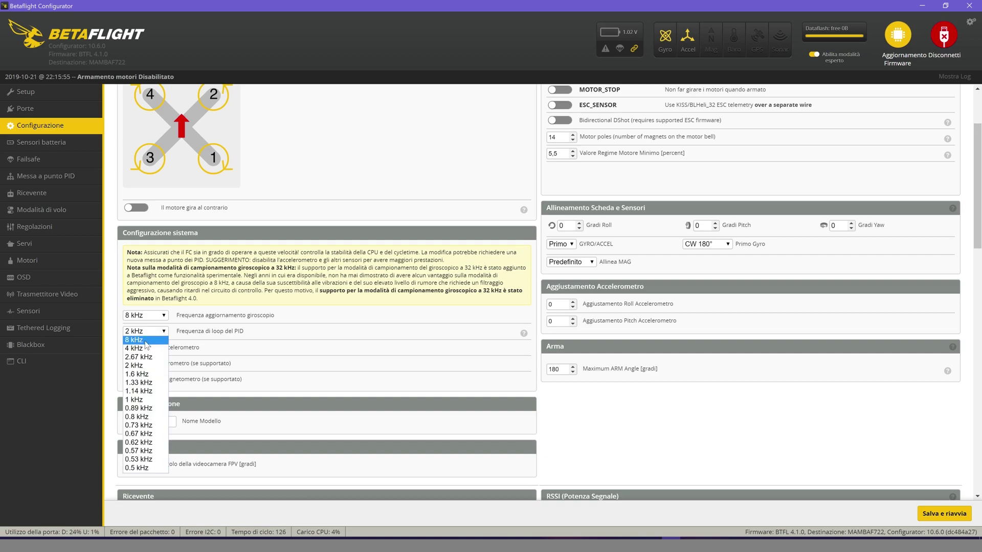
click(143, 340)
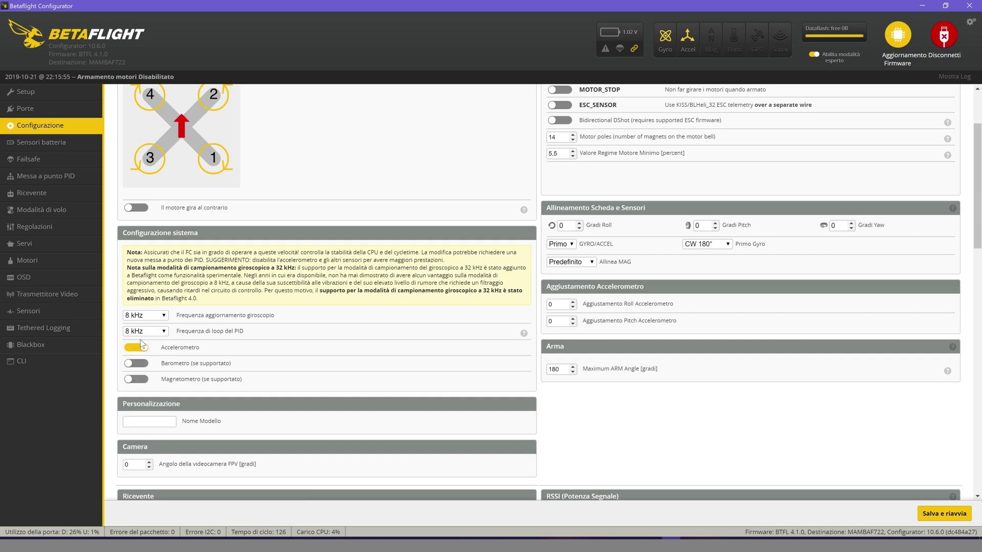
scroll(209, 338, down, 2)
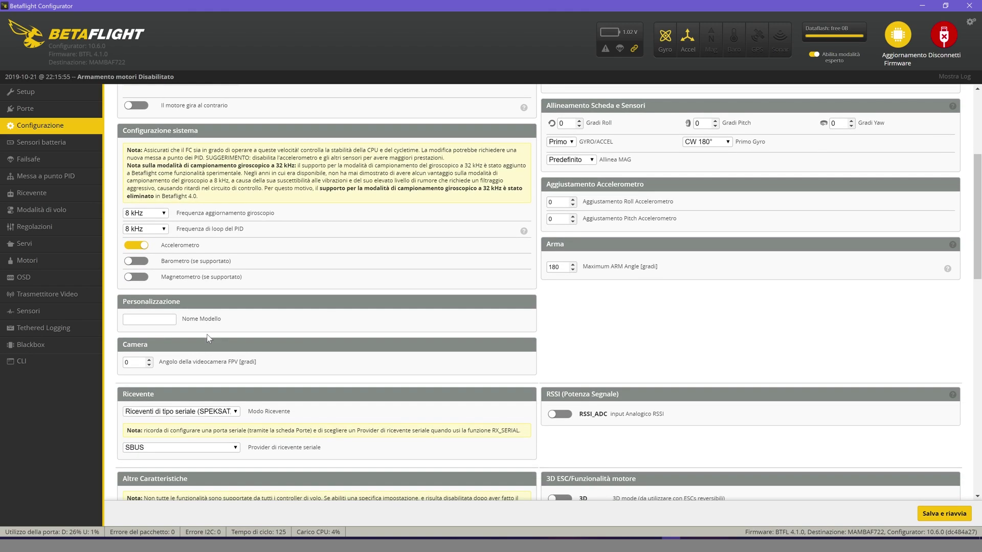
click(149, 319)
click(153, 340)
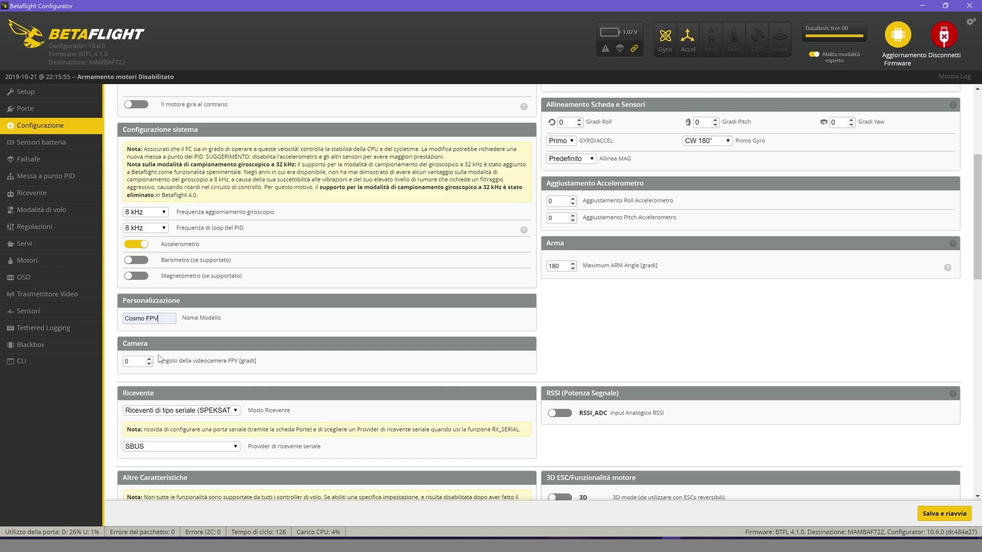
Step: Choose the serial-based receiver option (SPEKSAT, SBUS, SUMD) as the receiver mode
scroll(169, 356, down, 1)
click(159, 361)
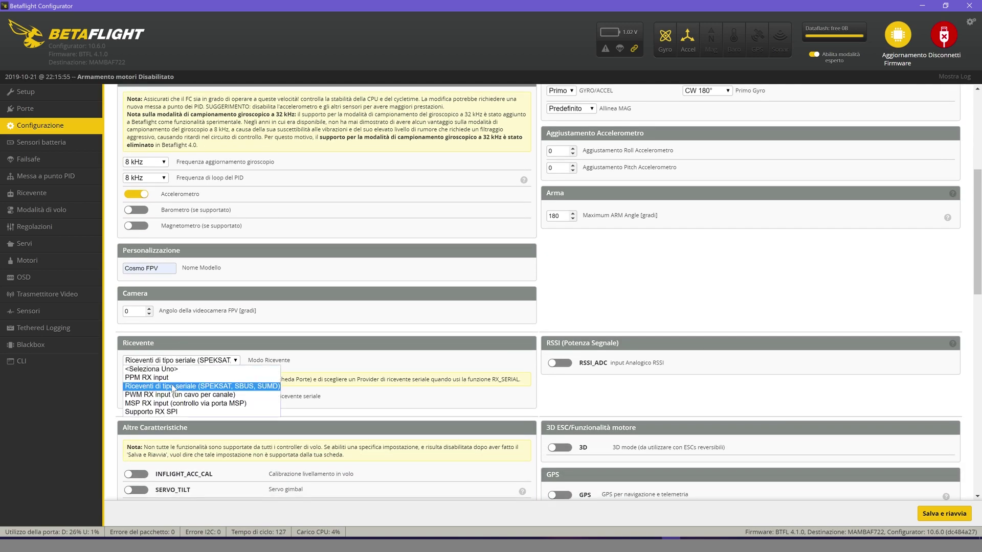
click(257, 390)
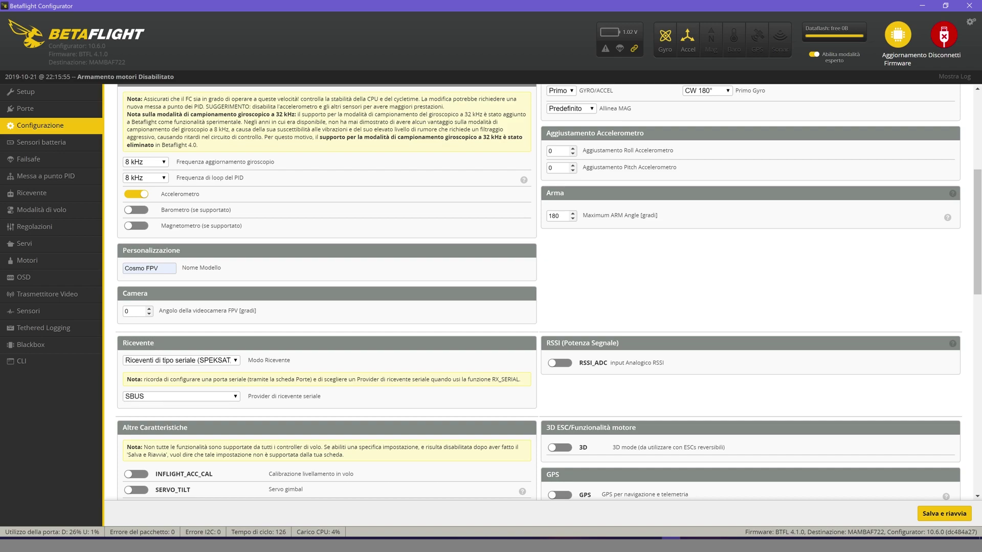
Step: Enable GPS for navigation and telemetry, choose its protocol, and save the configuration with a reboot
scroll(558, 389, down, 3)
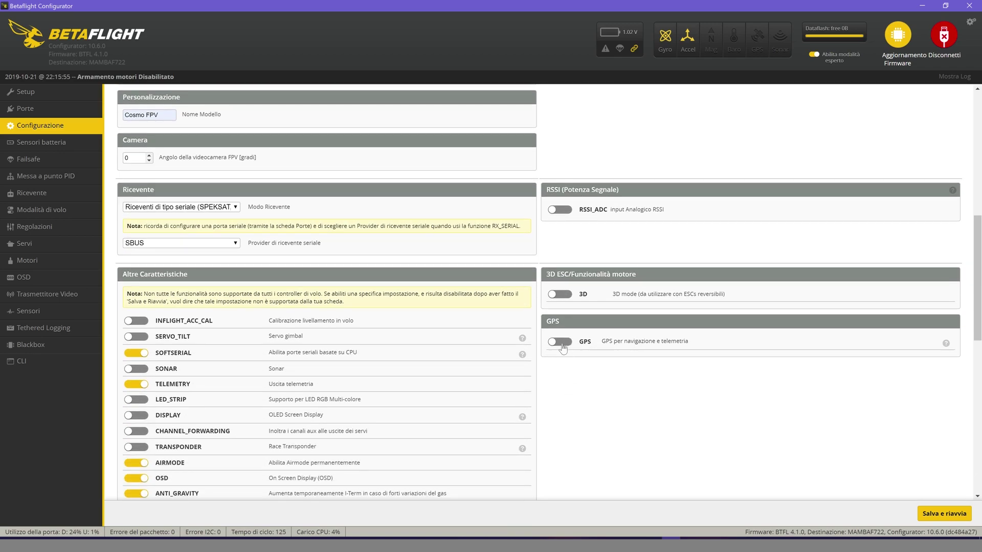
click(560, 342)
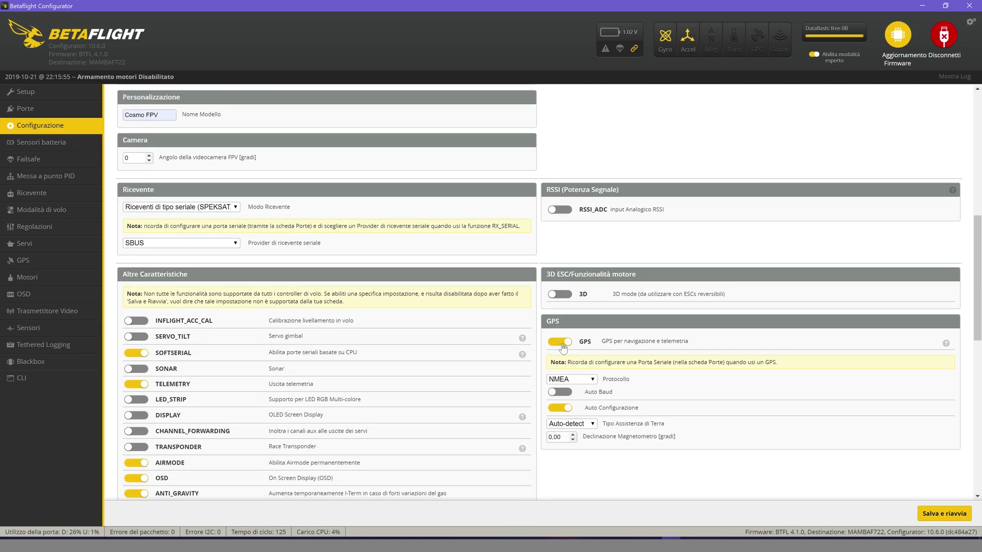
click(578, 383)
click(568, 397)
click(942, 514)
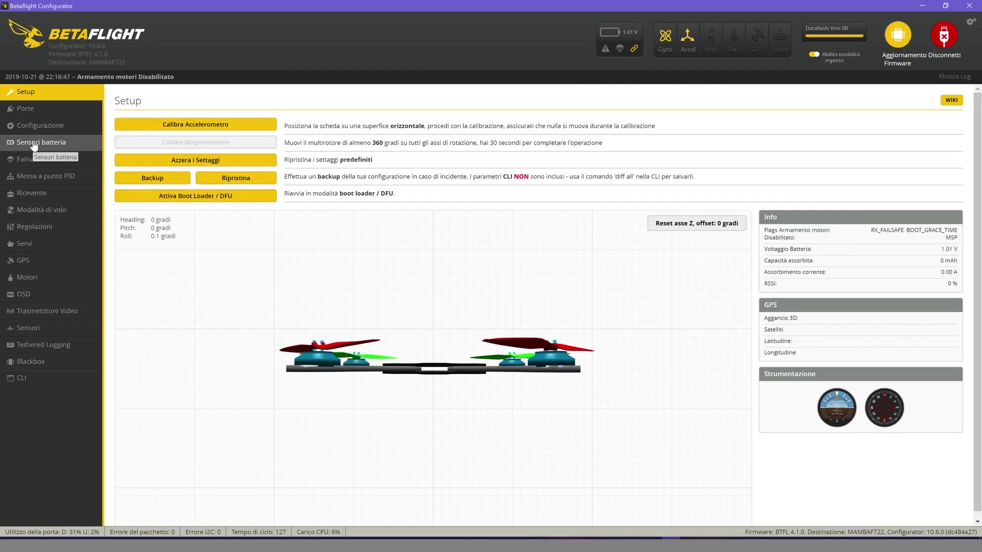
Step: Check the battery sensor settings and select GPS Rescue as the stage 2 failsafe procedure
click(34, 145)
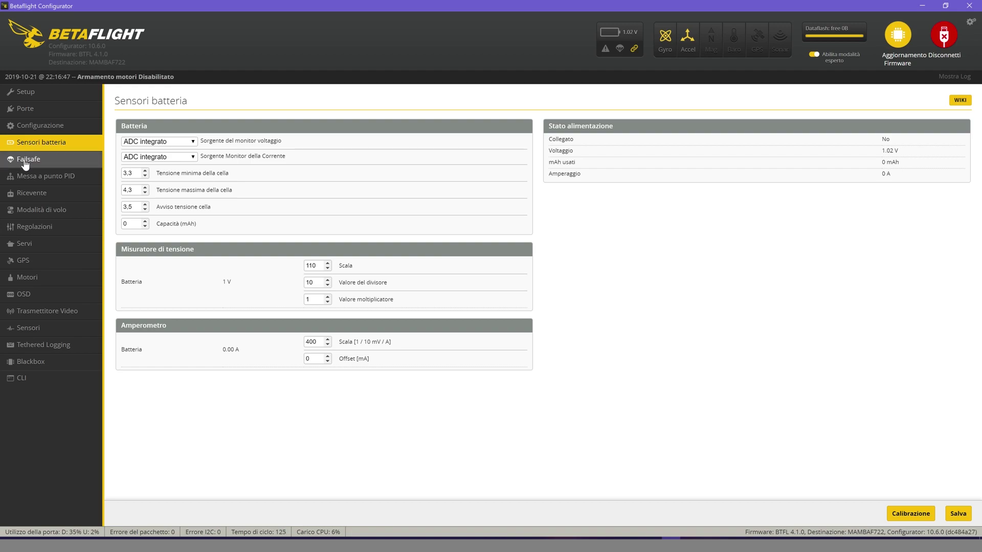
click(23, 163)
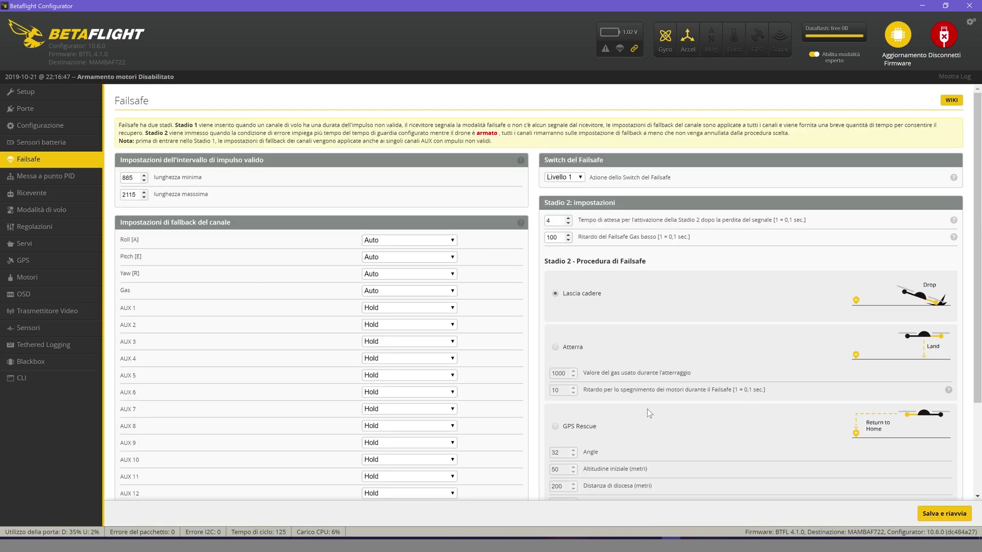
scroll(649, 413, down, 2)
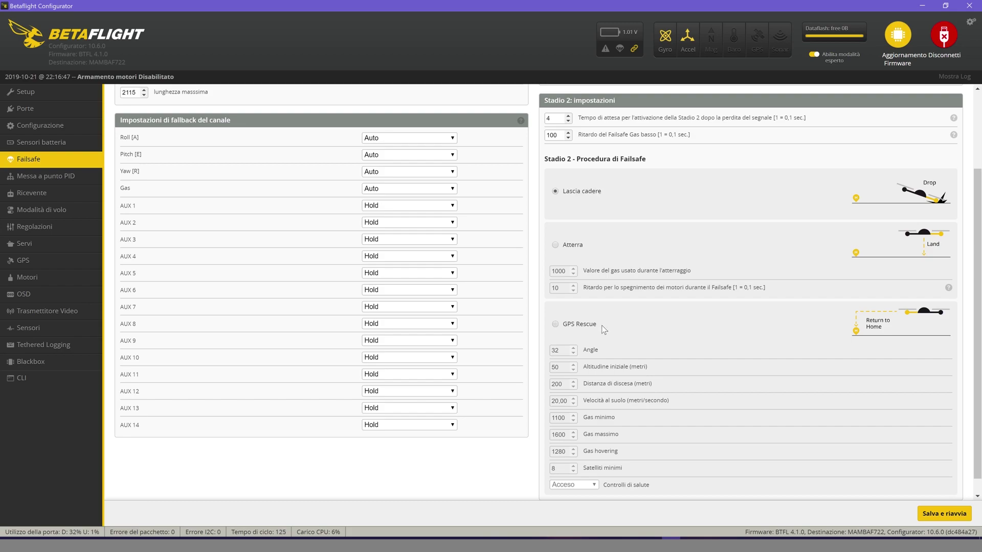
drag(601, 325, 559, 325)
click(556, 324)
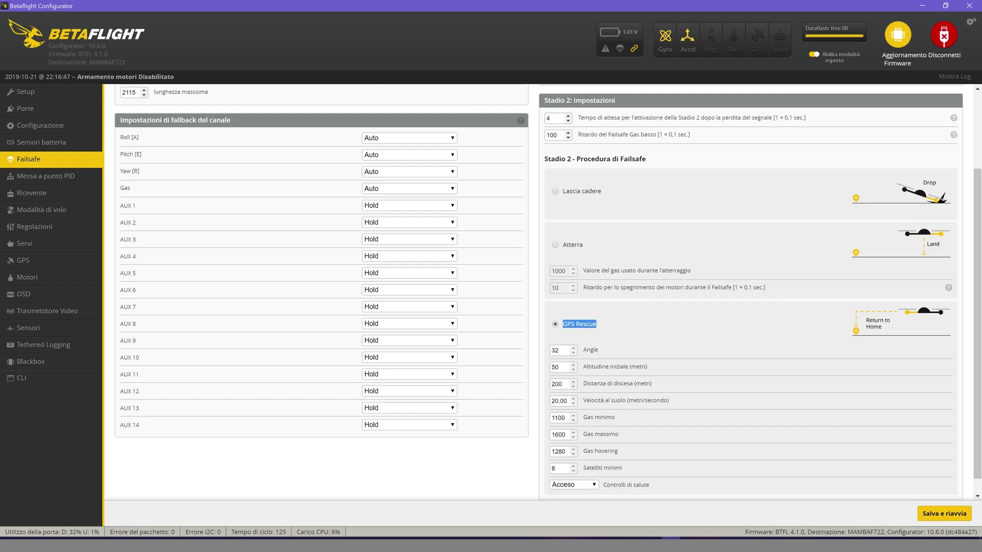
Step: Set the minimum satellites for GPS Rescue to 5, then save and reboot the flight controller
click(573, 471)
scroll(629, 464, down, 1)
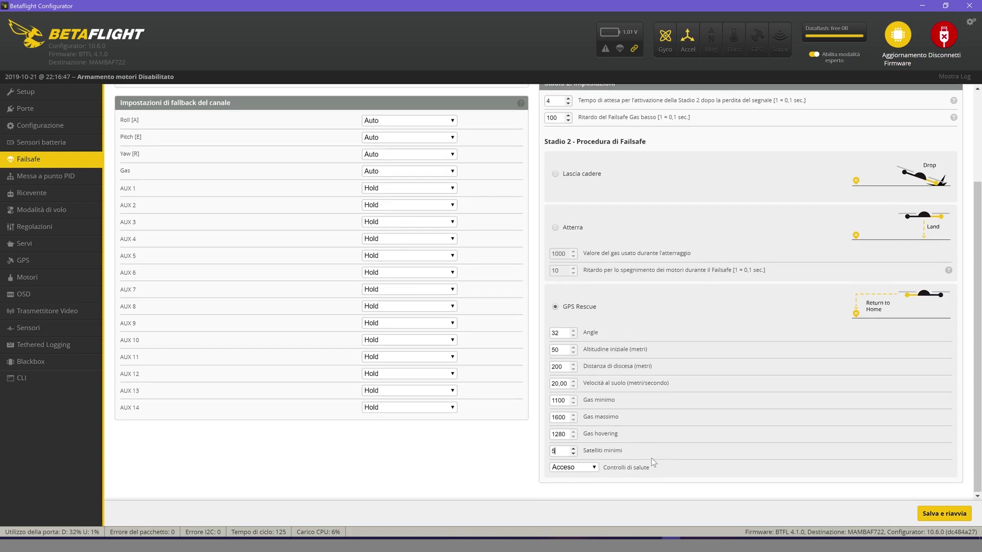
click(931, 514)
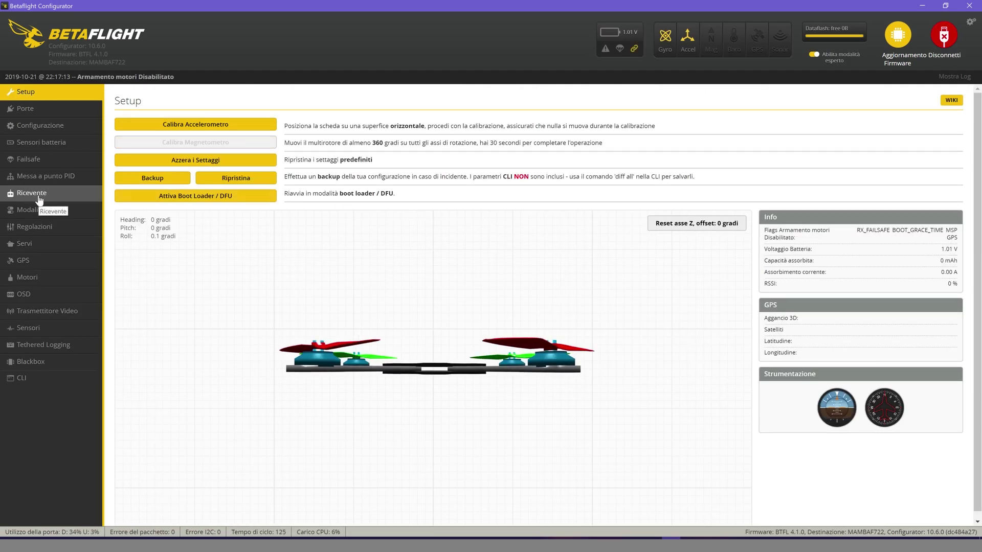
Step: Review the PID profile and rate profile settings, and open the receiver page
click(32, 179)
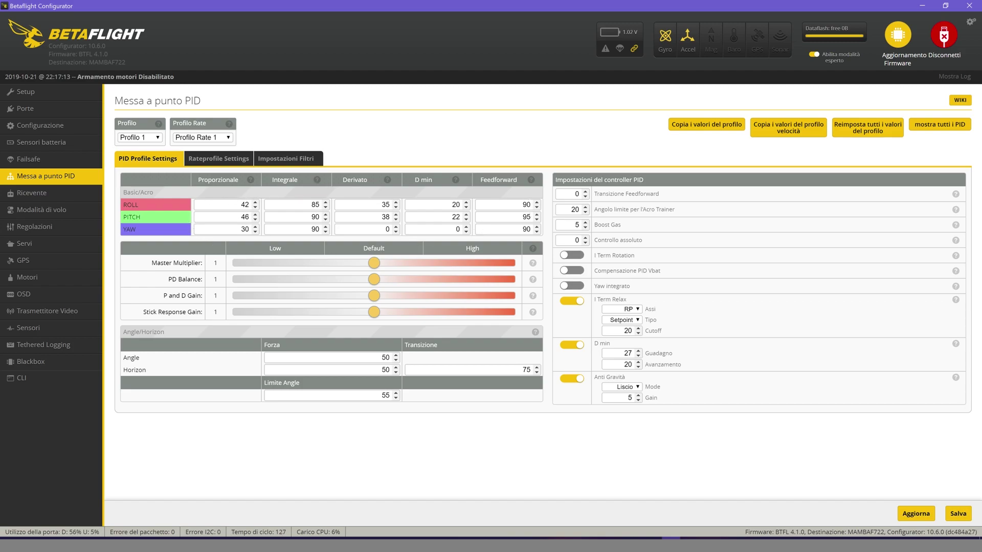
click(210, 161)
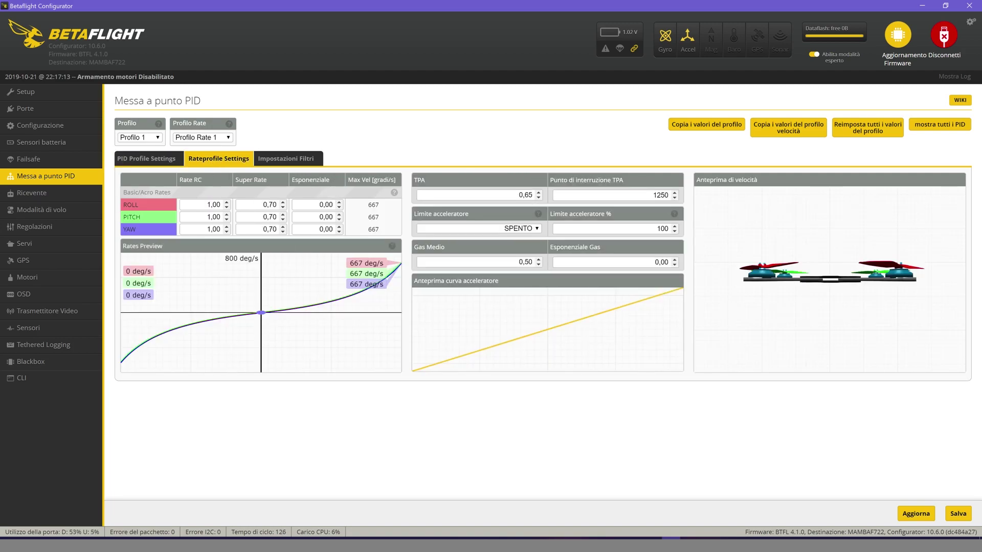
click(148, 159)
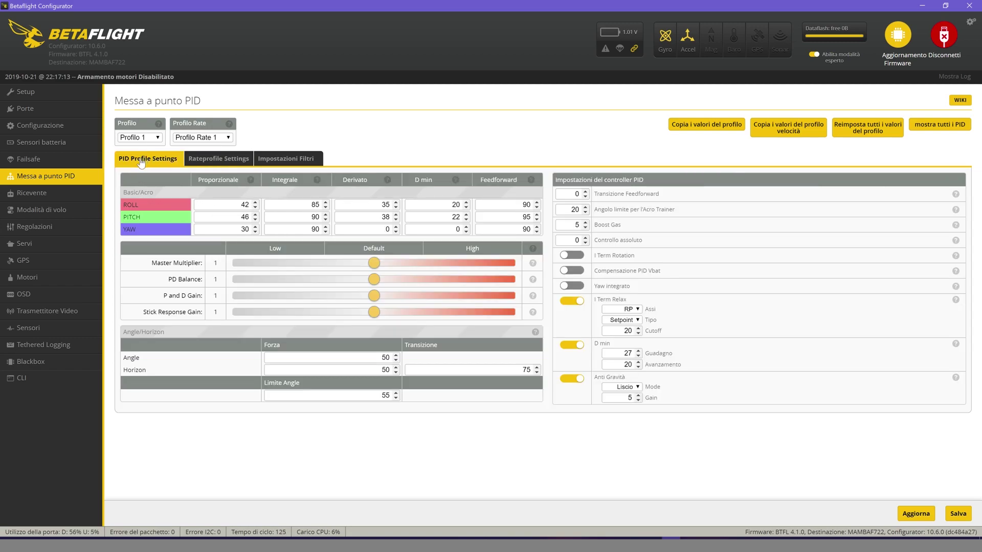
click(31, 196)
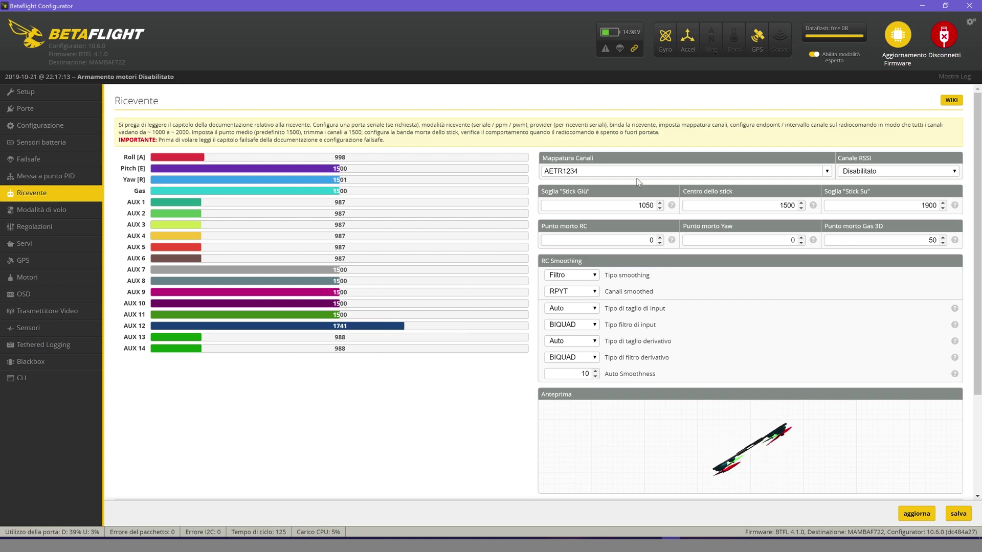
Step: Try the FrSky / Futaba / Hitec channel mapping on the receiver and save it
click(767, 172)
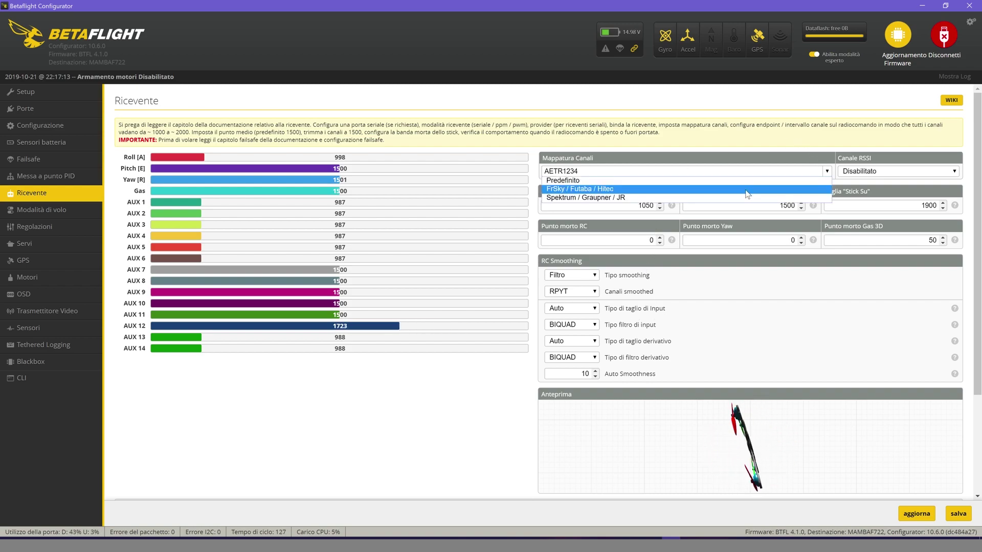
click(736, 189)
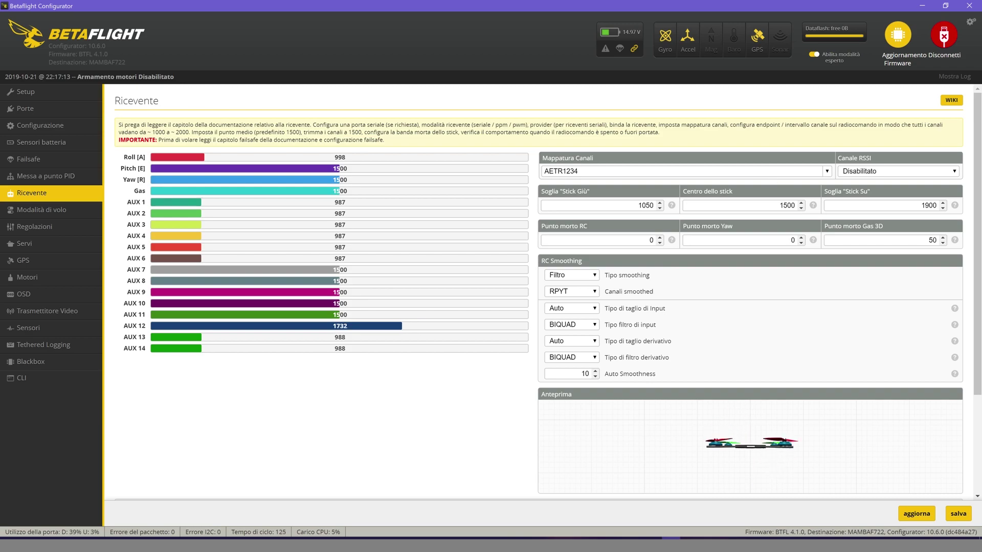
click(959, 513)
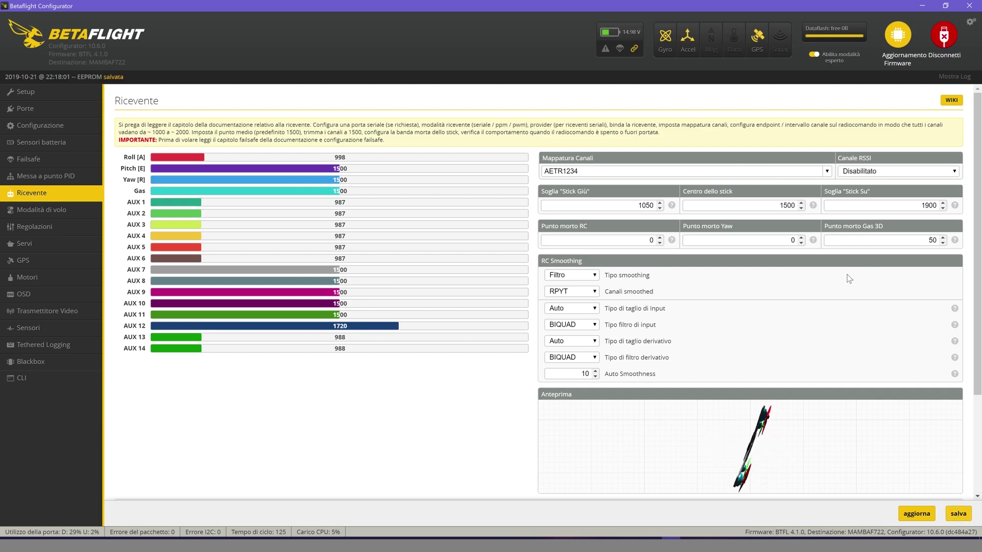
Step: Set the receiver's channel mapping to Spektrum / Graupner / JR (TAER1234) and save it
click(824, 171)
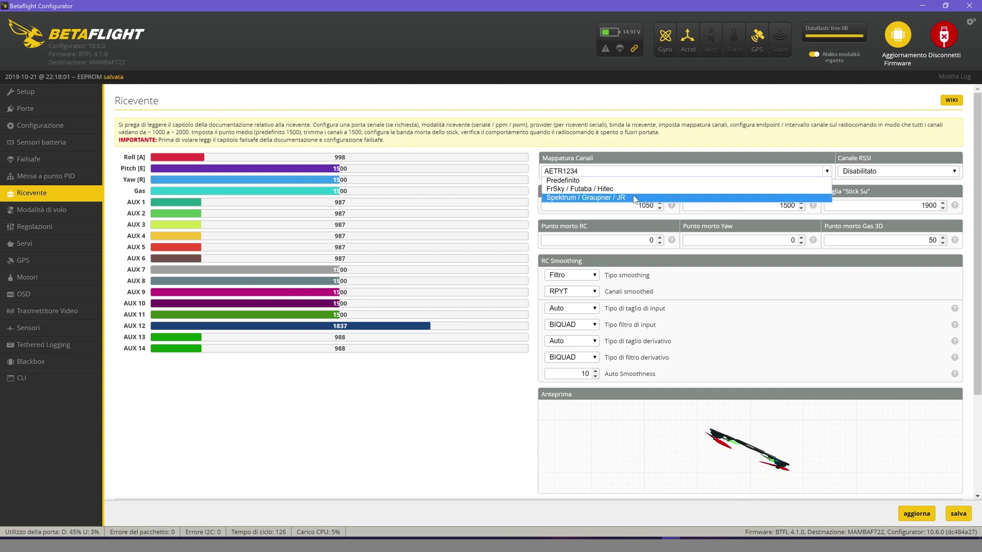
click(608, 198)
click(962, 515)
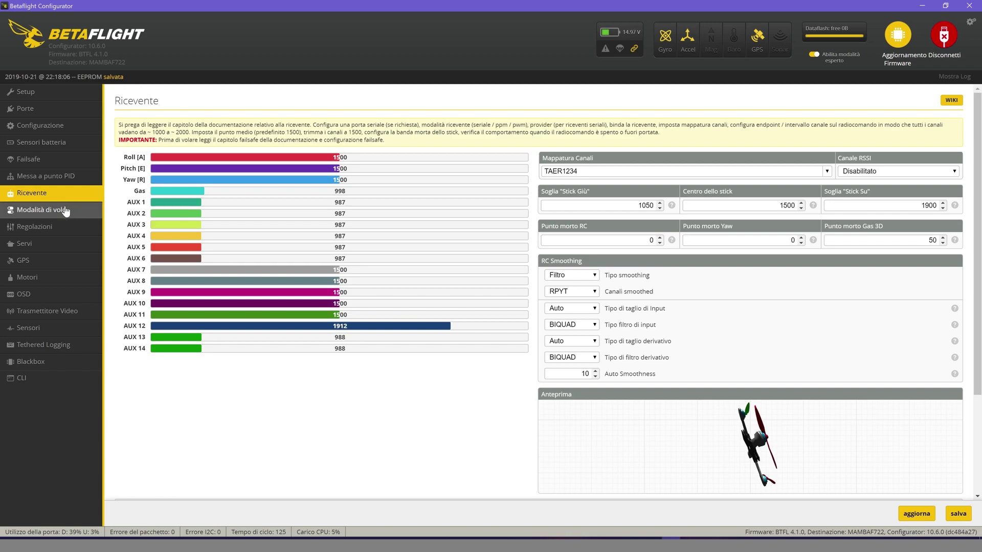
Step: Add an activation range for the ARM flight mode on AUX 1 from 1950 to 2100
click(60, 208)
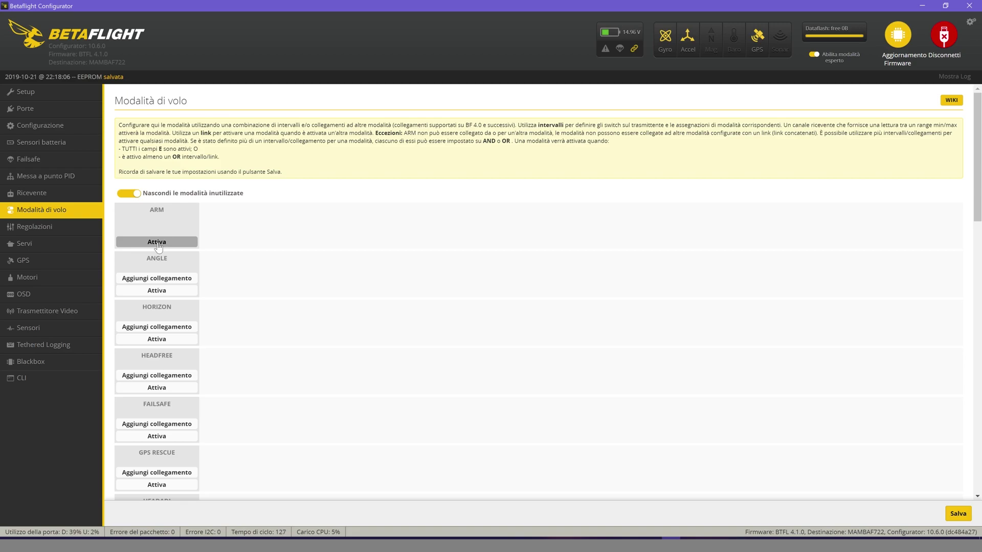
click(157, 242)
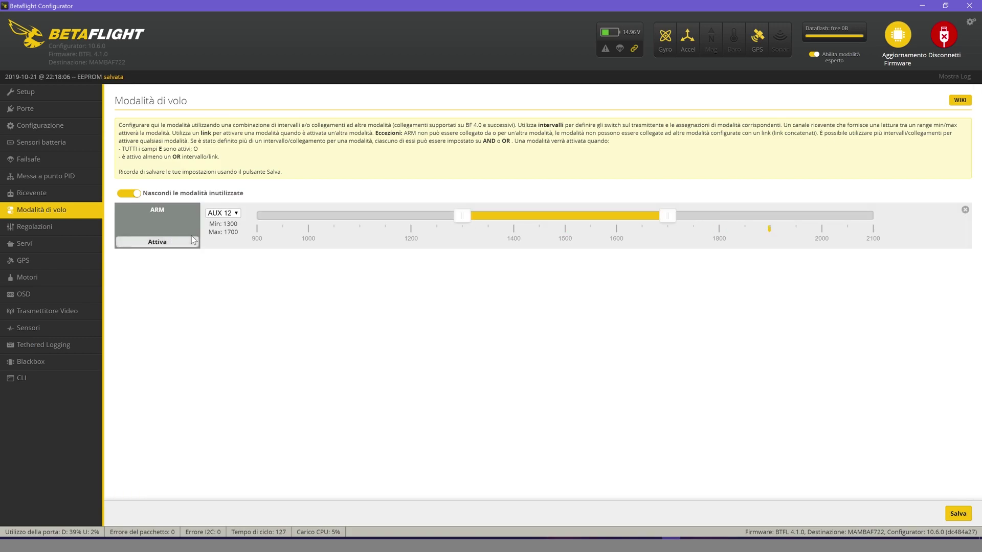
click(233, 214)
click(220, 222)
drag(616, 217, 831, 214)
drag(669, 217, 753, 219)
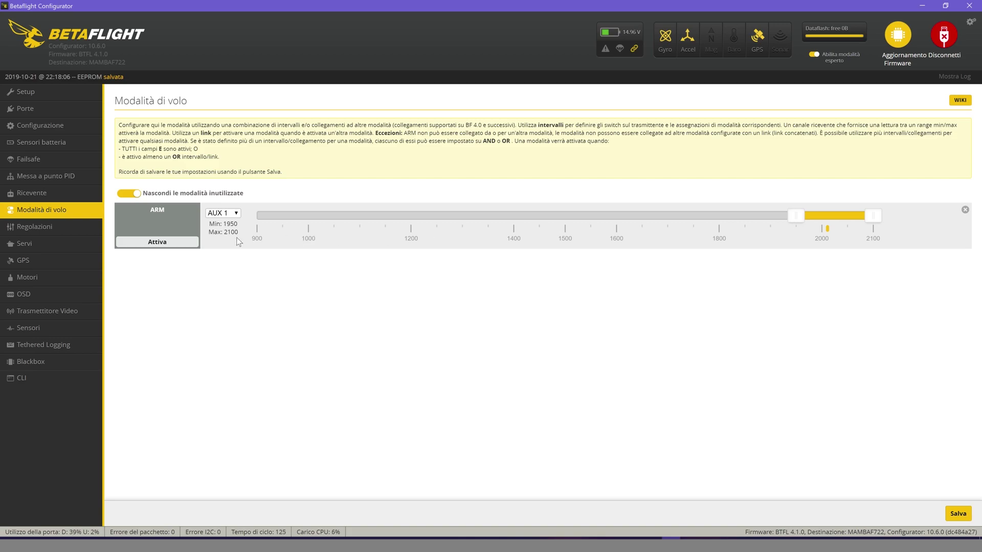
Step: Show the unused modes and add AUX 3 ranges of 1950 to 2100 for ANGLE and 1300 to 1700 for HORIZON
click(129, 194)
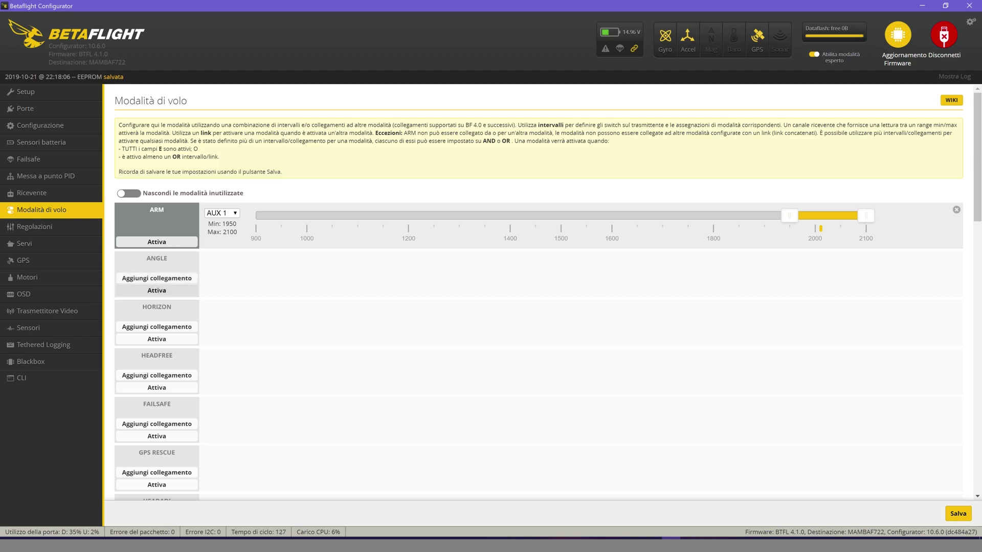
scroll(158, 327, down, 1)
click(164, 242)
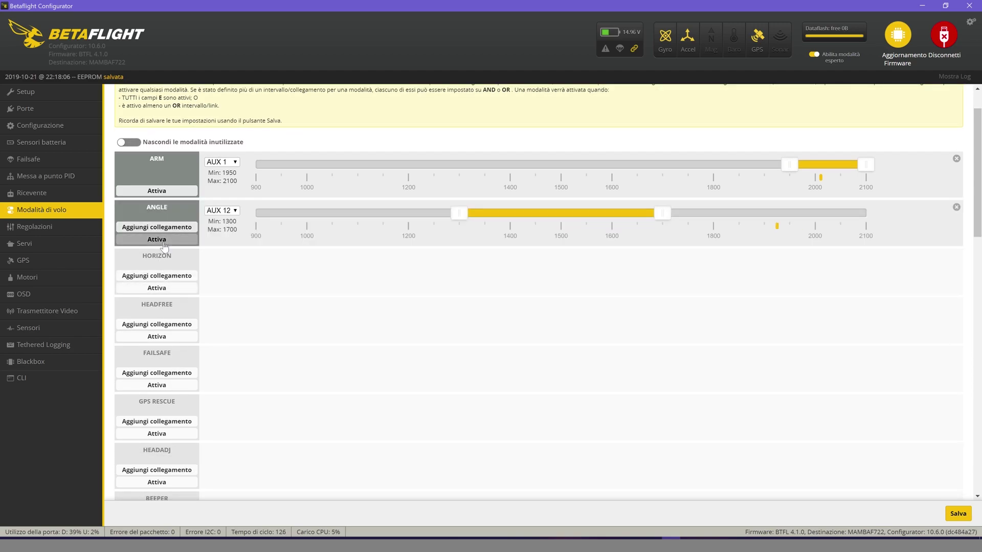
click(230, 211)
click(217, 219)
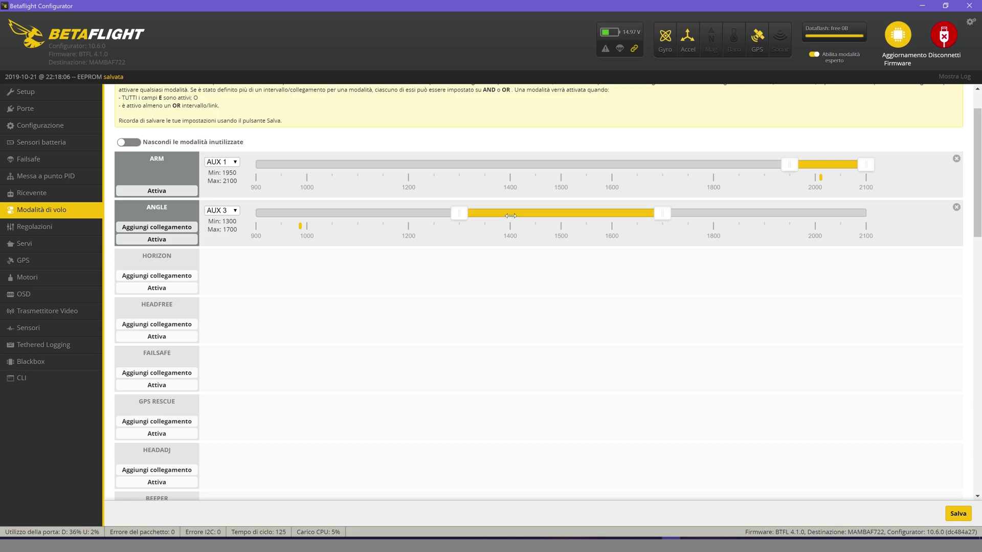
drag(511, 213, 306, 214)
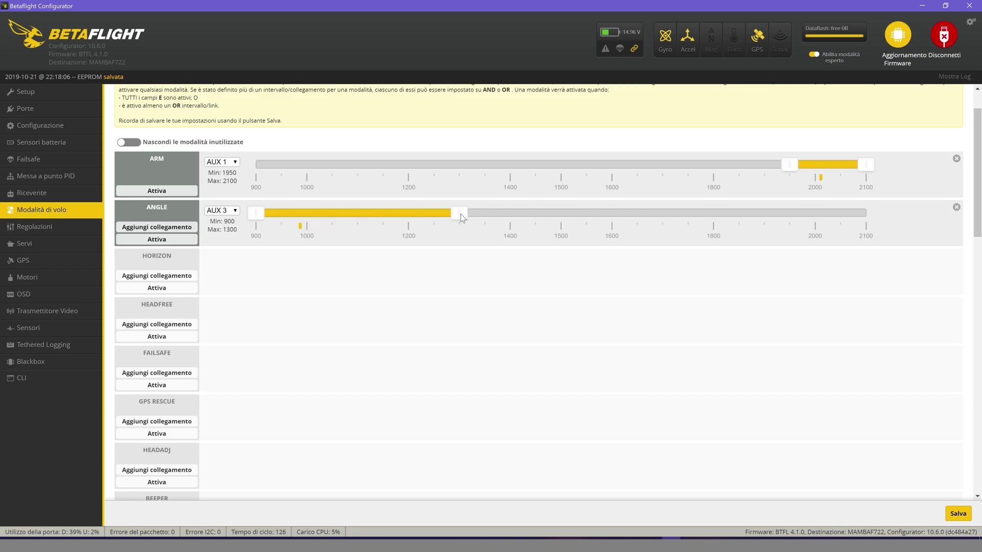
drag(366, 213, 752, 220)
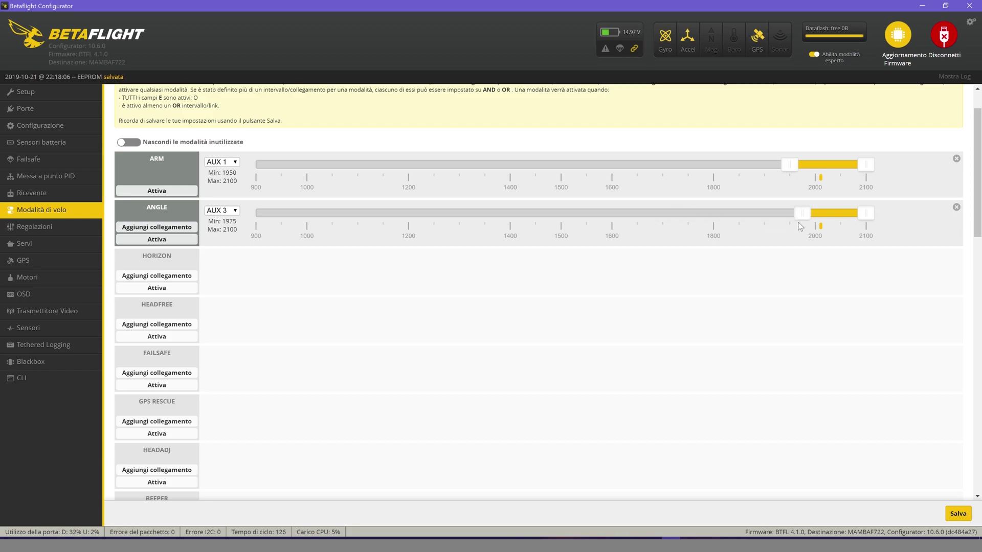
click(156, 276)
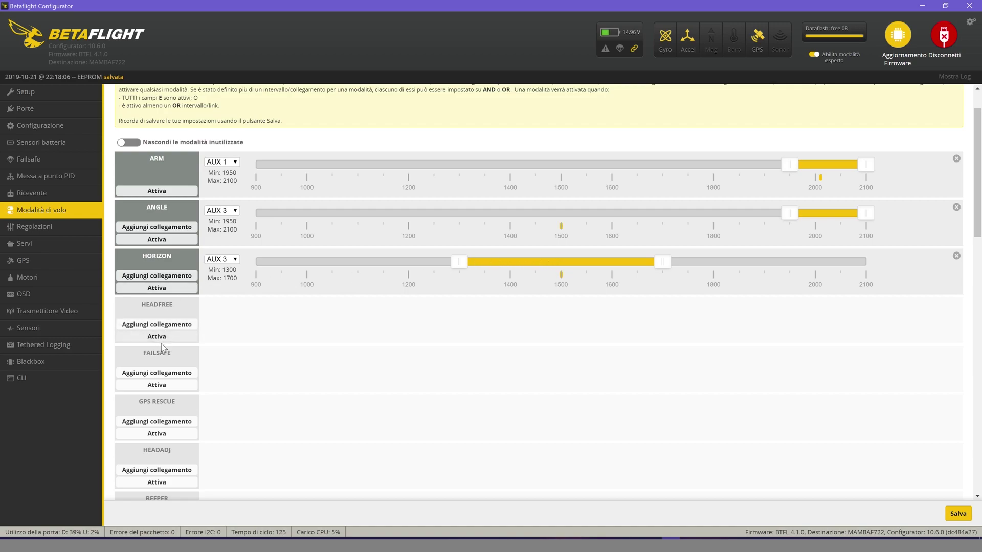
Step: Add an activation range for the GPS RESCUE mode on AUX 6 from 1950 to 2100
scroll(163, 374, down, 1)
scroll(167, 340, down, 1)
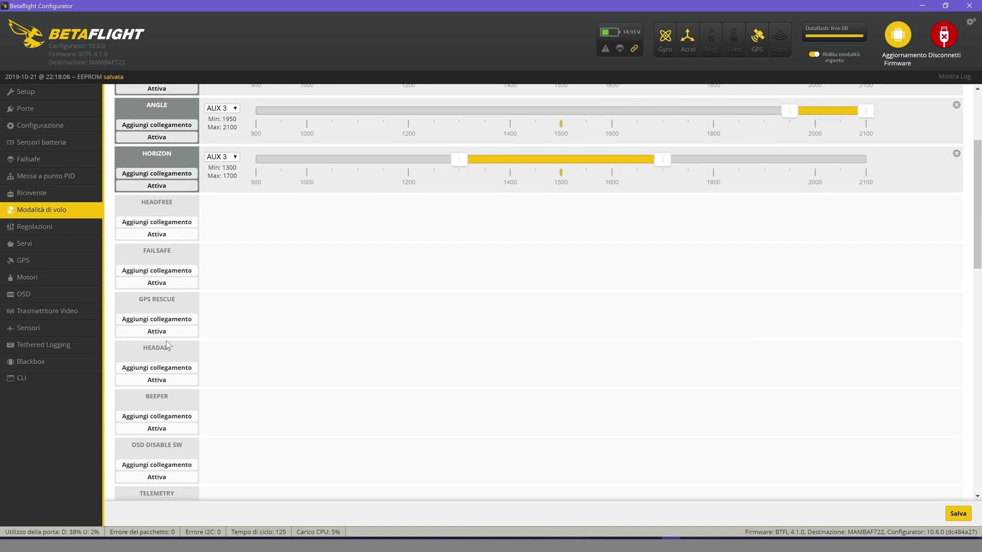
click(164, 333)
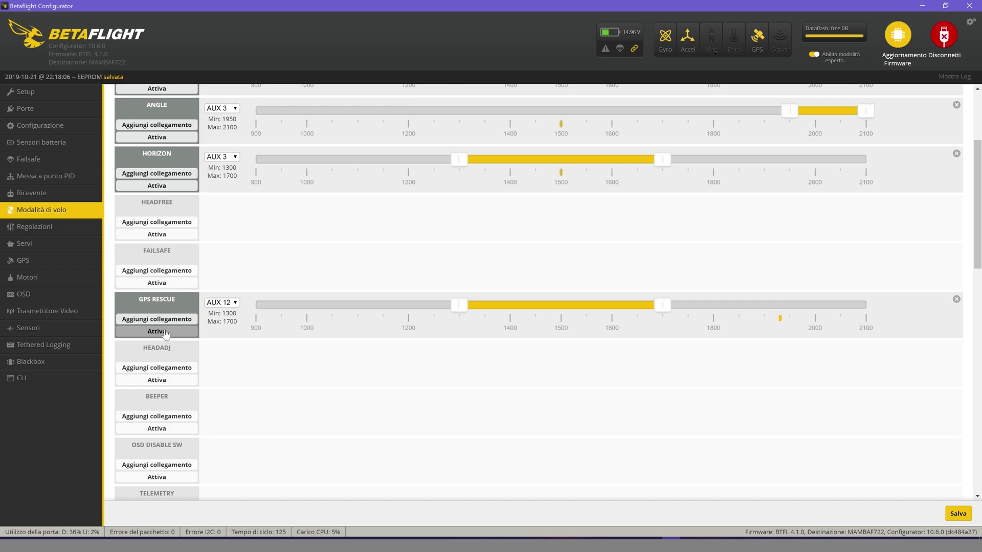
click(222, 302)
click(216, 309)
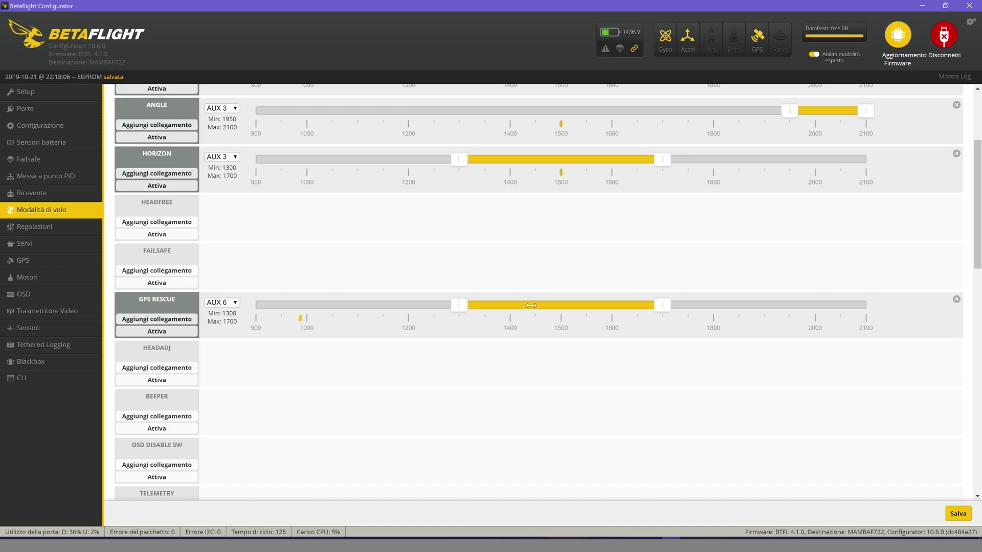
drag(535, 306, 835, 305)
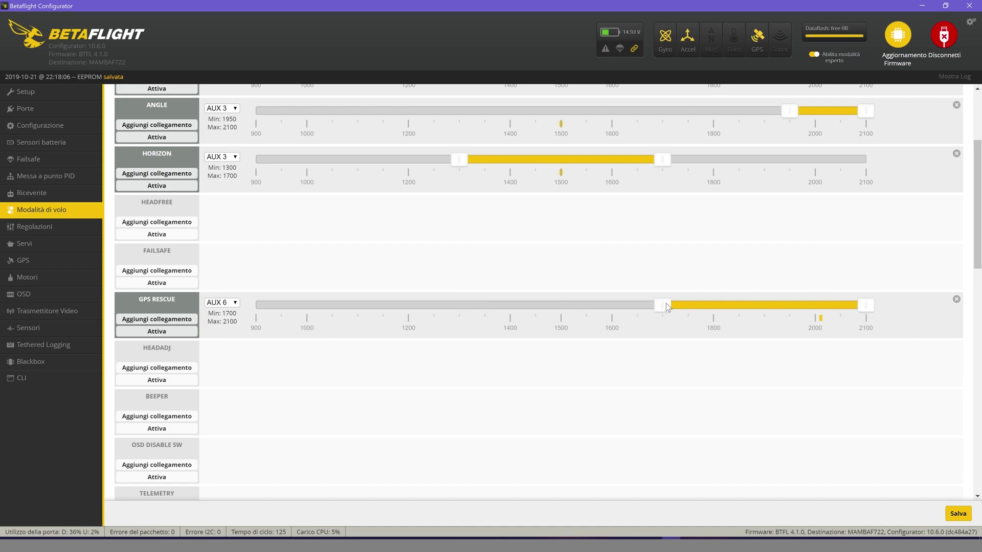
drag(664, 305, 788, 311)
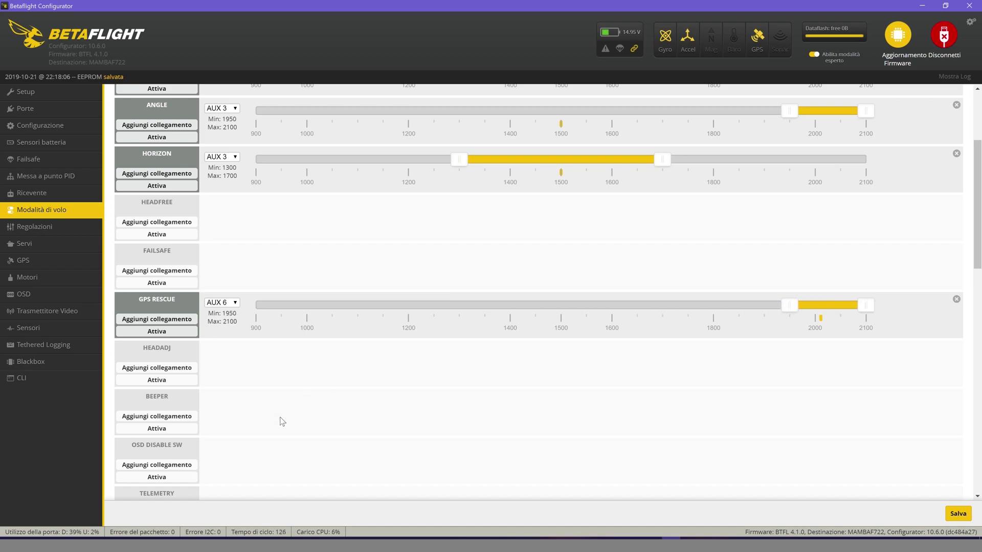
Step: Add an activation range for the BEEPER mode on AUX 2 from 1950 to 2100
scroll(280, 419, down, 1)
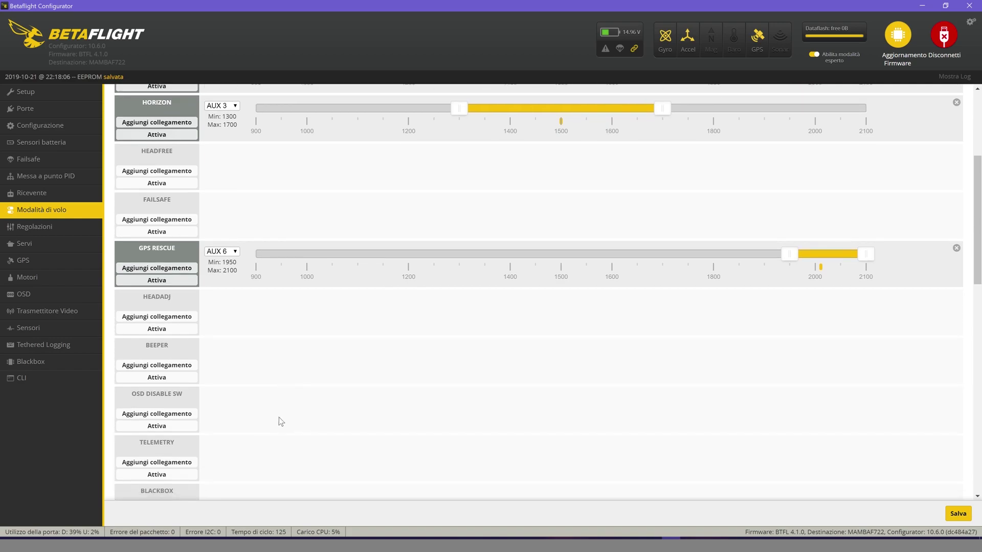
click(157, 378)
click(231, 350)
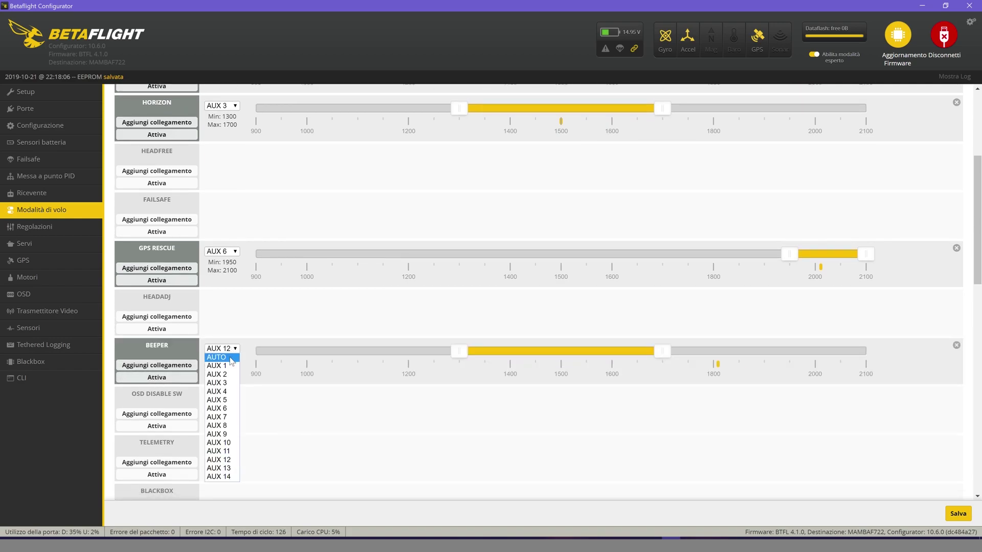
click(225, 349)
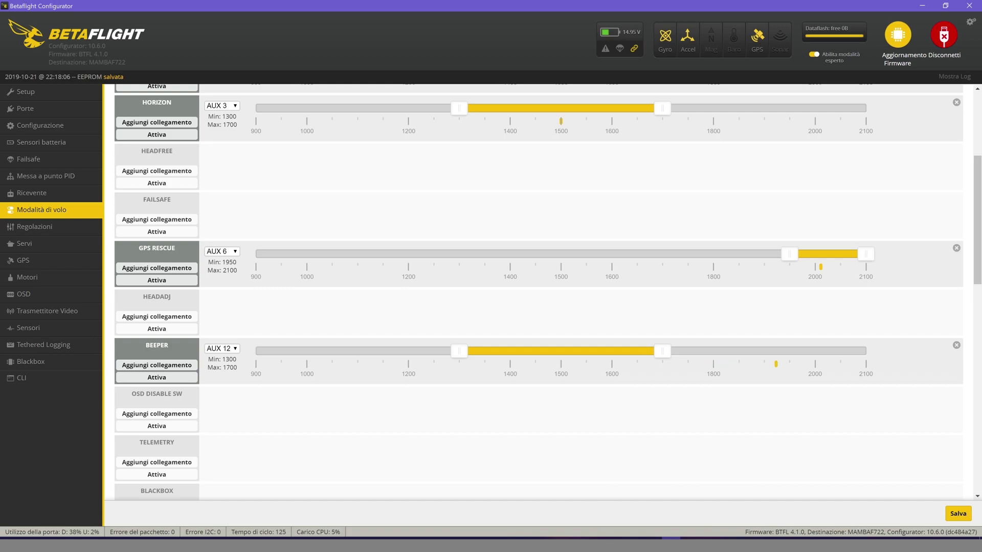
click(215, 351)
click(221, 358)
drag(533, 355, 735, 348)
drag(660, 350, 796, 357)
Step: Add an activation range for the FLIP OVER AFTER CRASH mode on AUX 5 from 1925 to 2100
scroll(238, 409, down, 2)
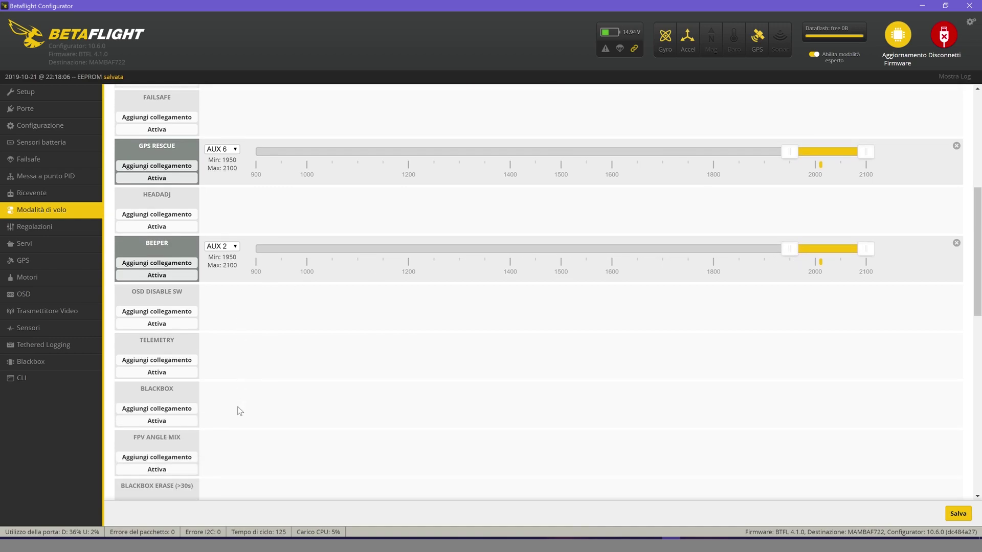
scroll(239, 411, down, 3)
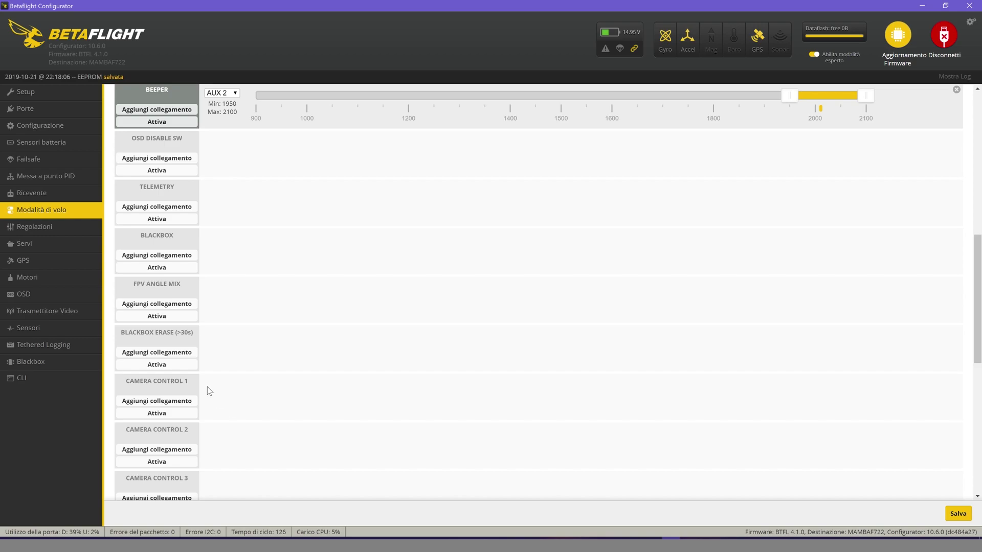
scroll(207, 387, down, 1)
scroll(174, 403, down, 1)
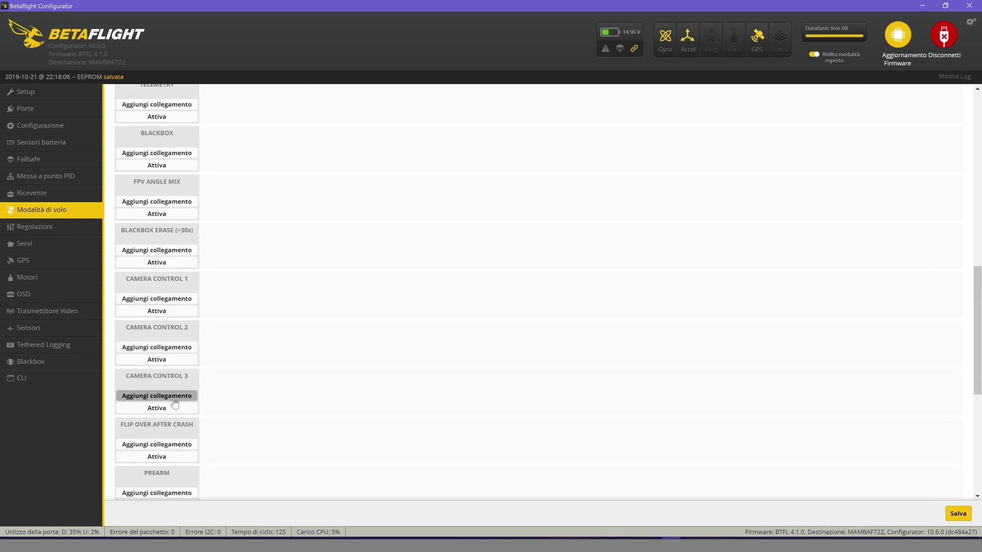
scroll(164, 391, down, 4)
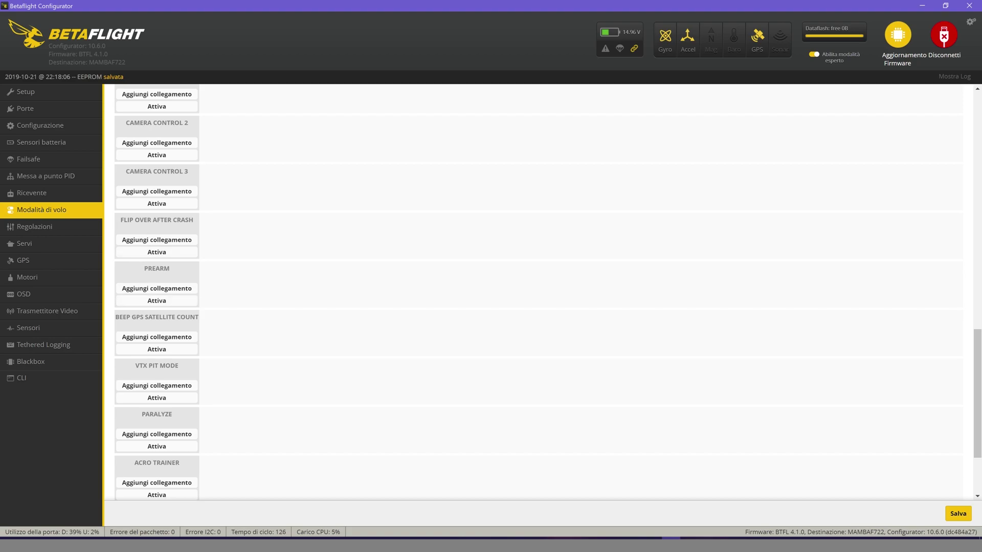
drag(119, 220, 194, 221)
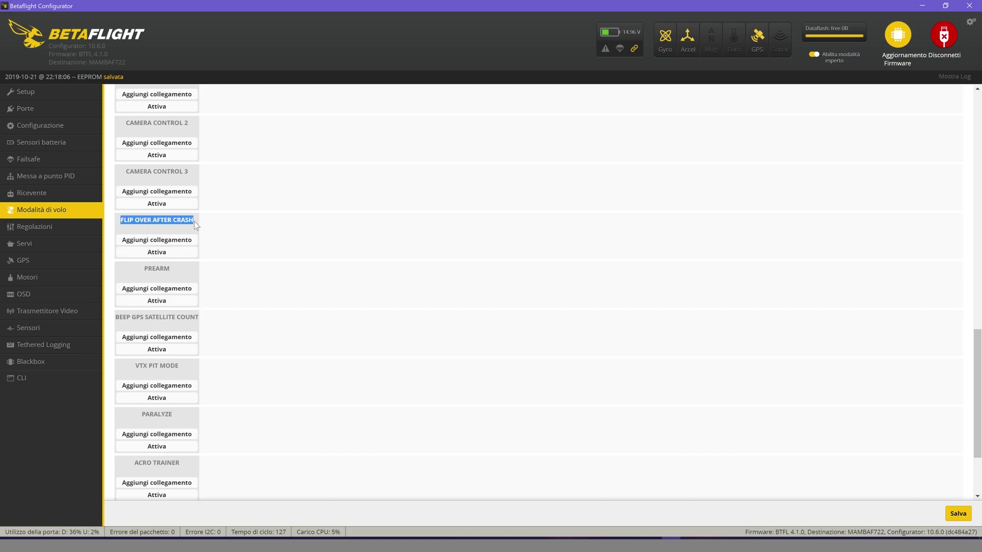
click(158, 252)
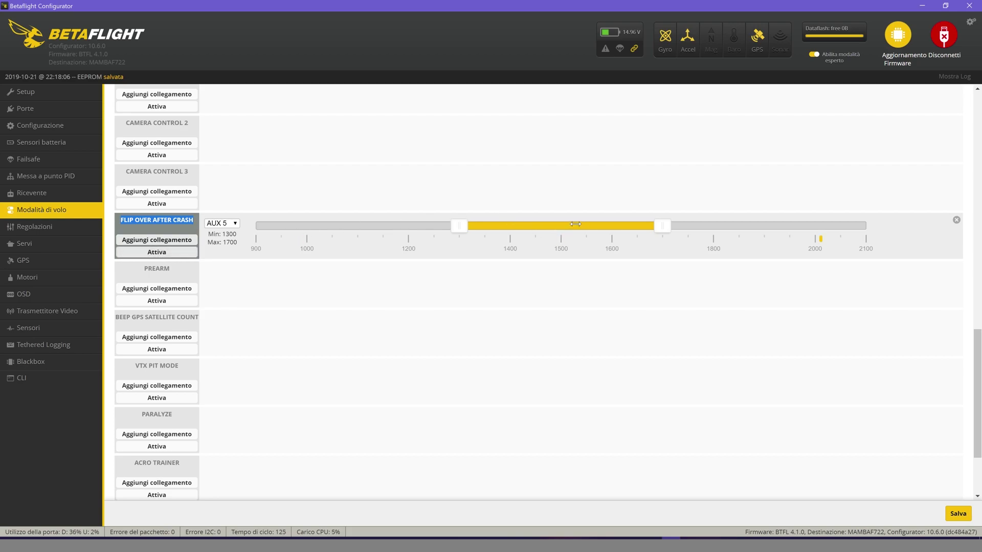
drag(576, 224, 813, 213)
drag(667, 231, 783, 231)
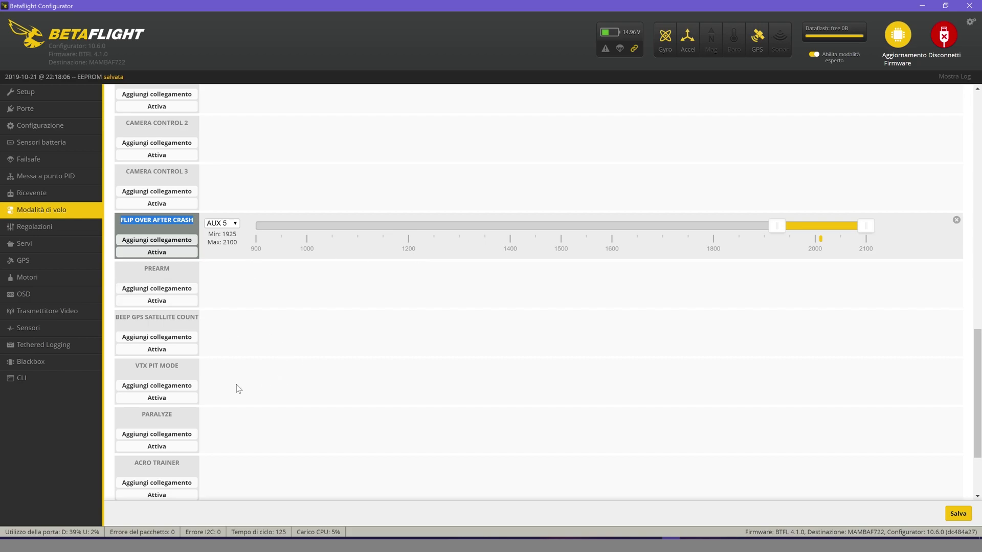
Step: Review the remaining flight modes and the assigned ranges, and save the flight mode configuration
scroll(232, 385, down, 2)
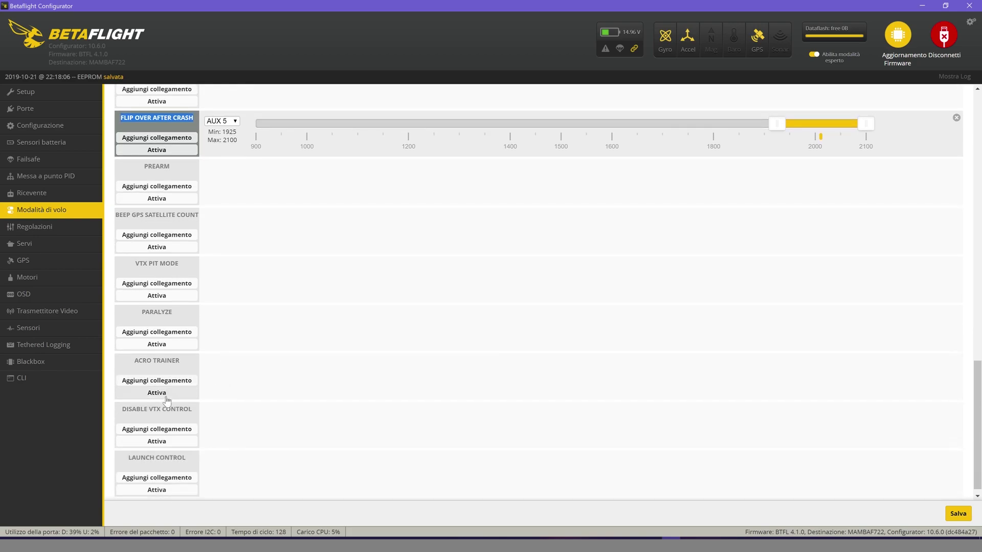
scroll(161, 436, down, 1)
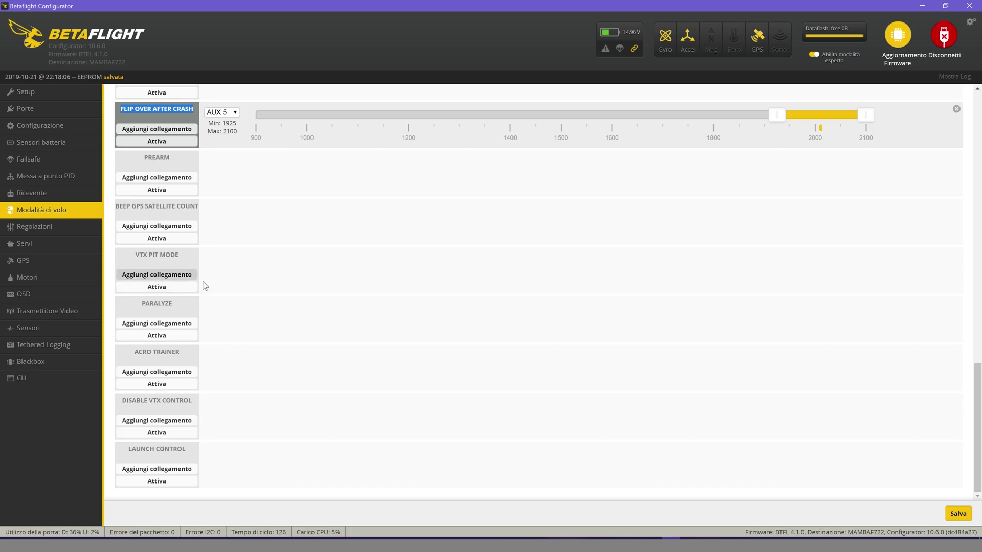
scroll(207, 289, up, 2)
scroll(200, 288, up, 3)
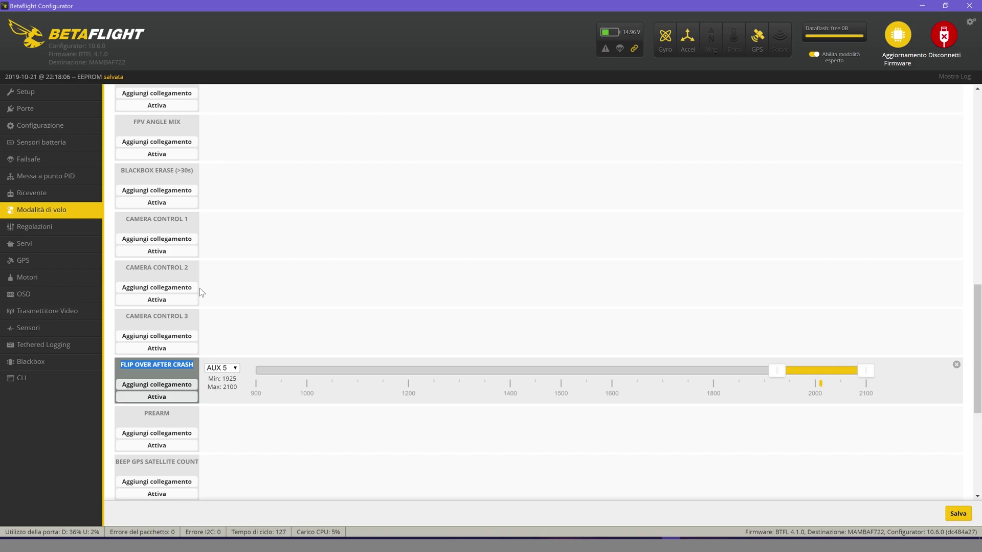
scroll(200, 289, up, 4)
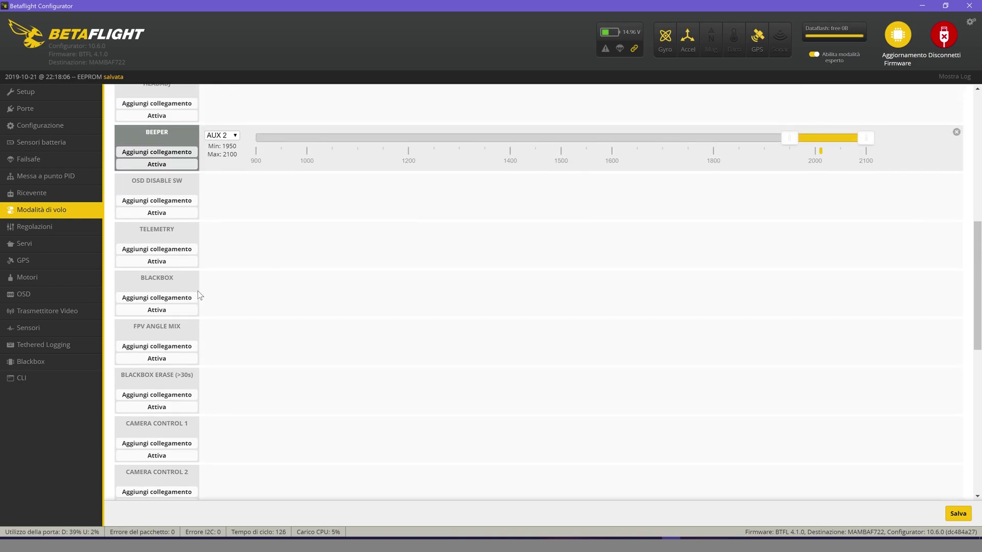
scroll(200, 296, up, 5)
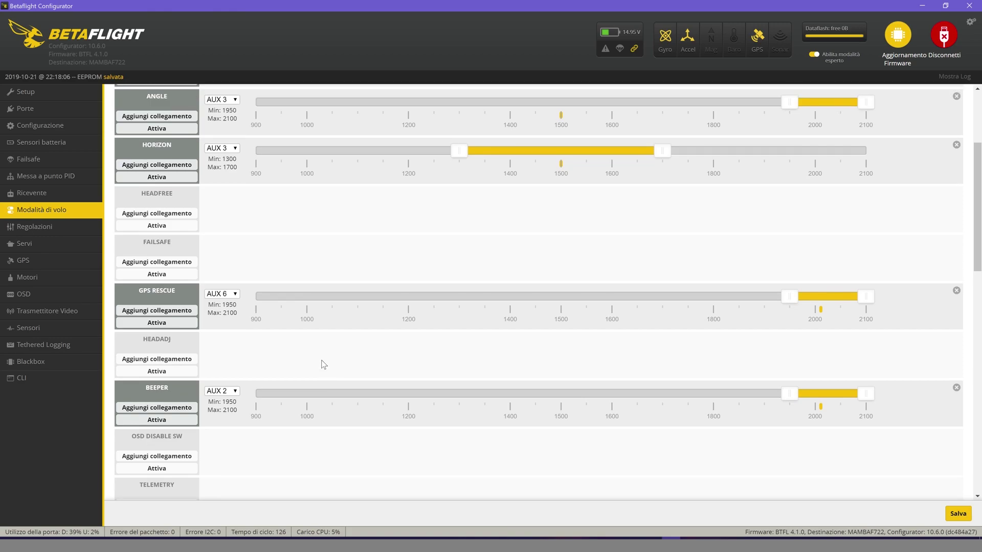
scroll(321, 360, up, 3)
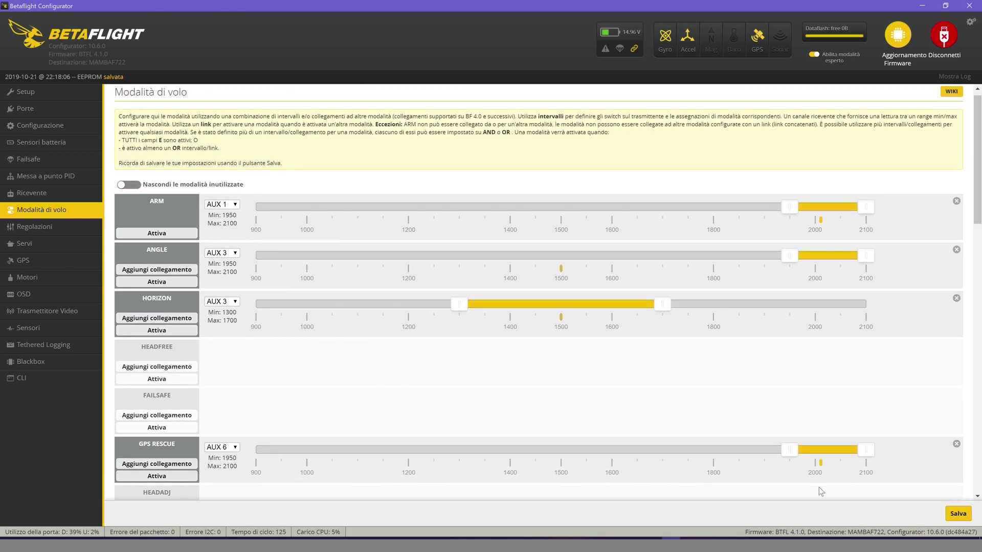
click(960, 514)
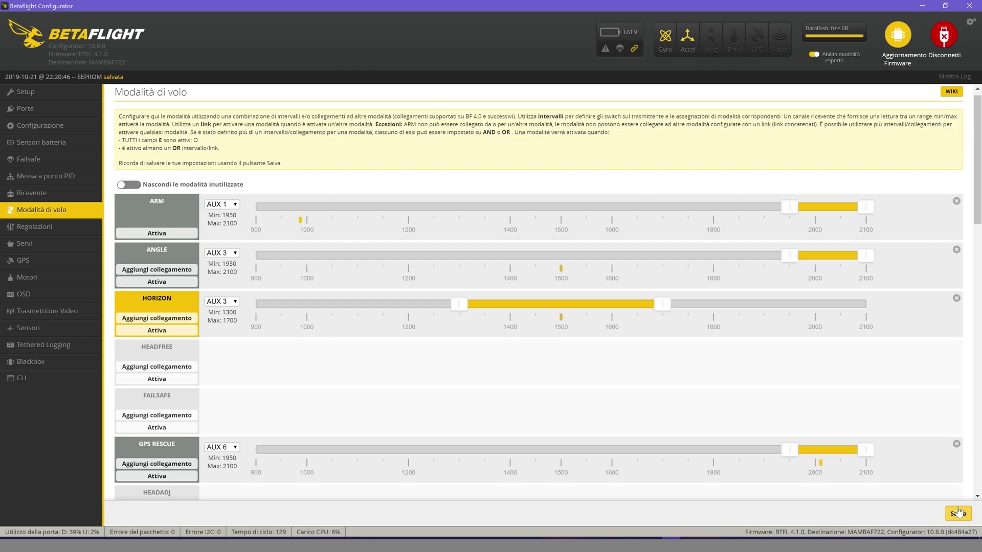
Step: Look through the adjustments, servo and GPS pages
click(31, 229)
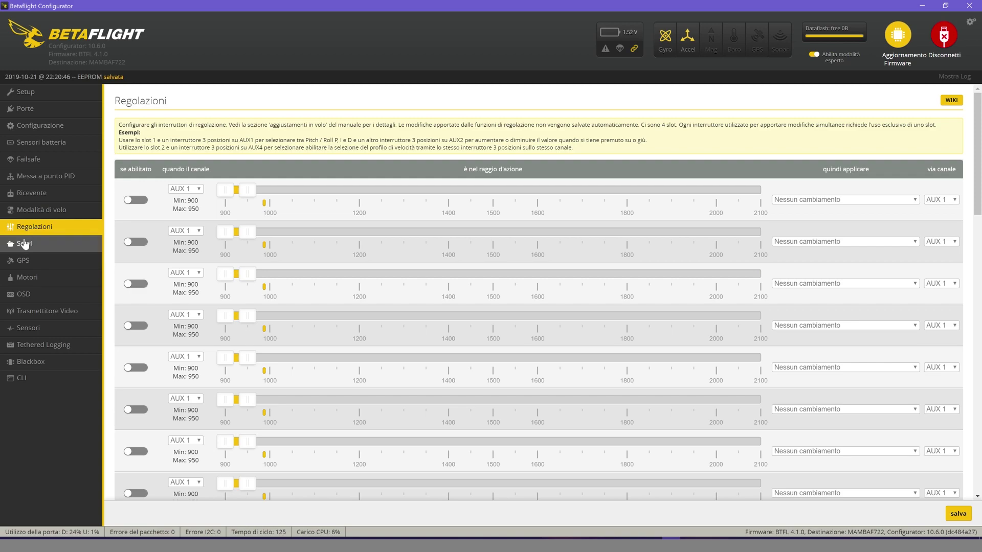
click(15, 249)
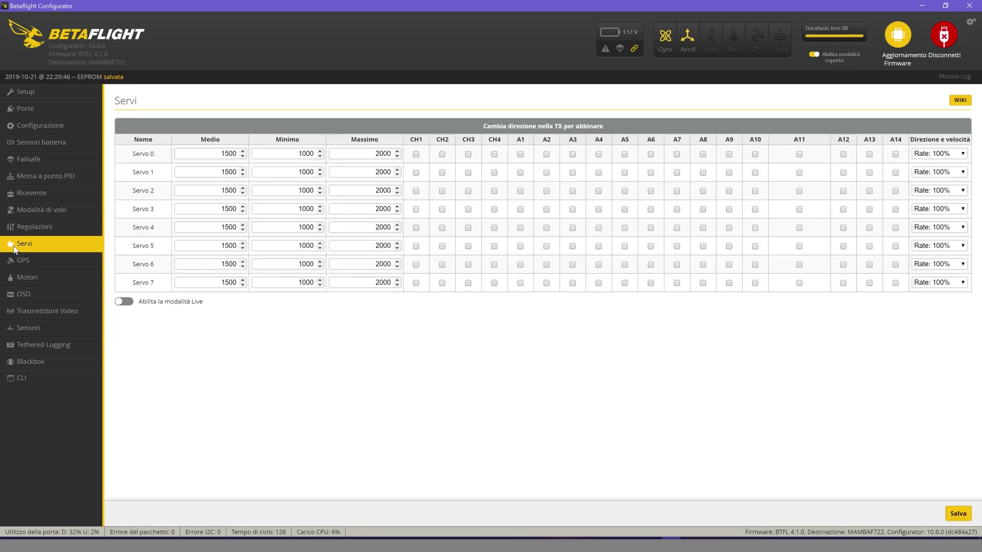
click(16, 264)
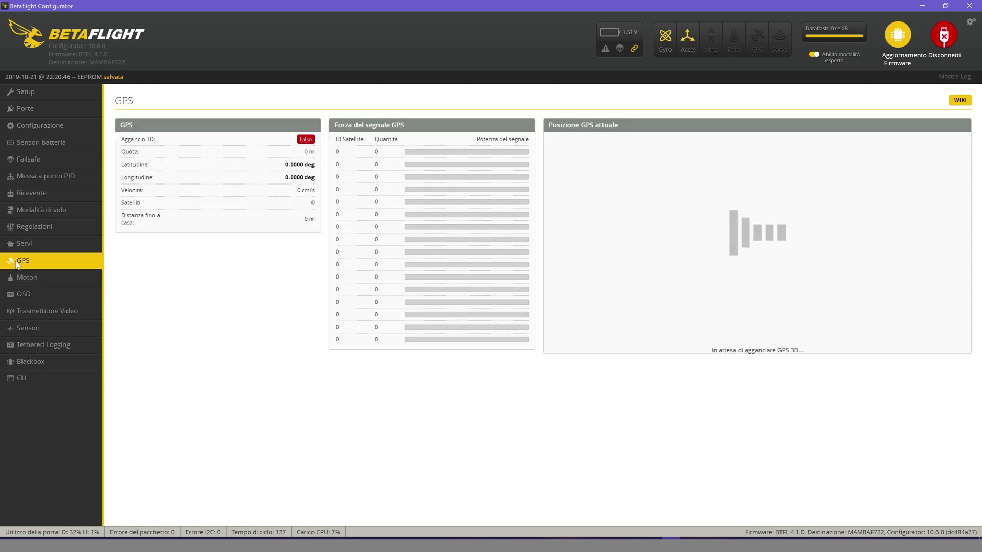
Step: Enable motor test control on the motors page by acknowledging the propeller-removal risk notice
click(16, 280)
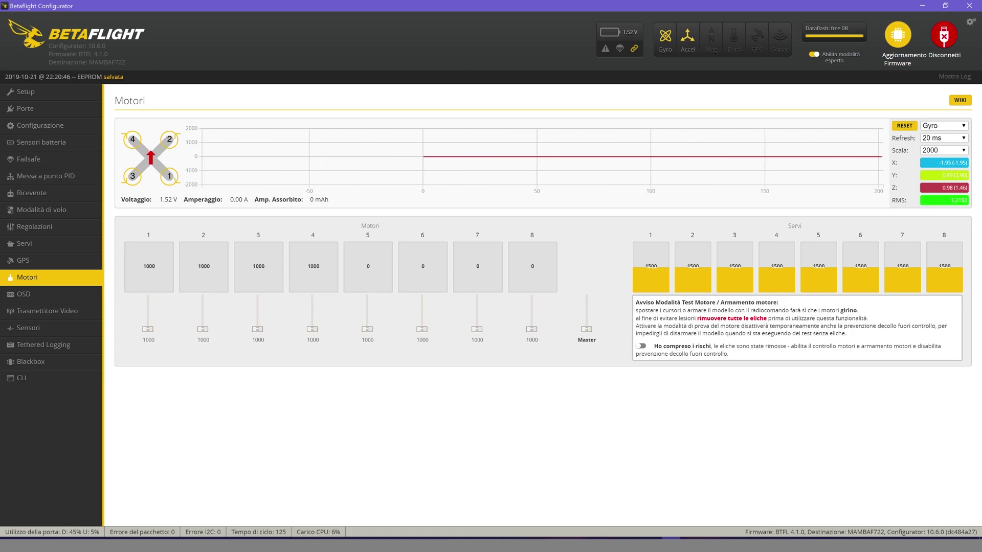
drag(655, 346, 732, 355)
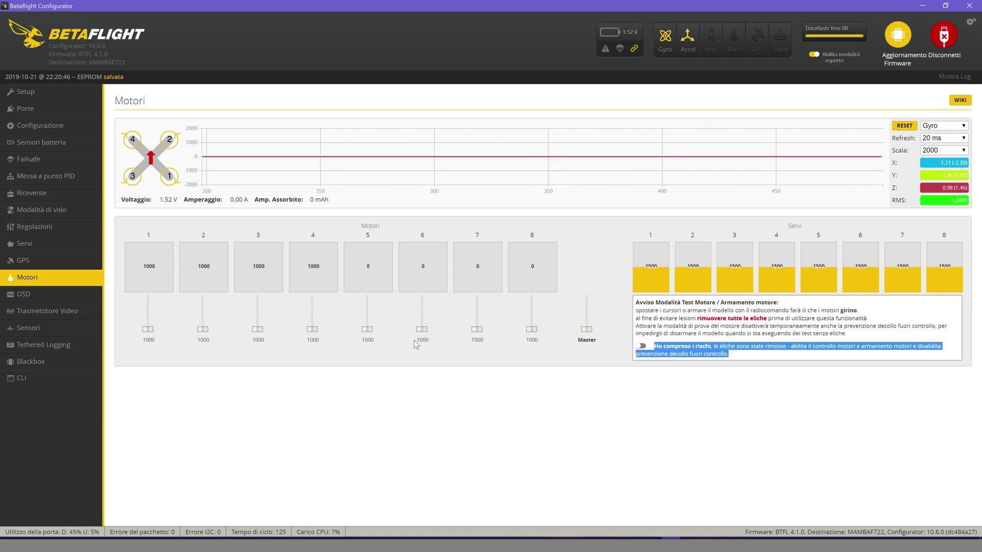
click(642, 347)
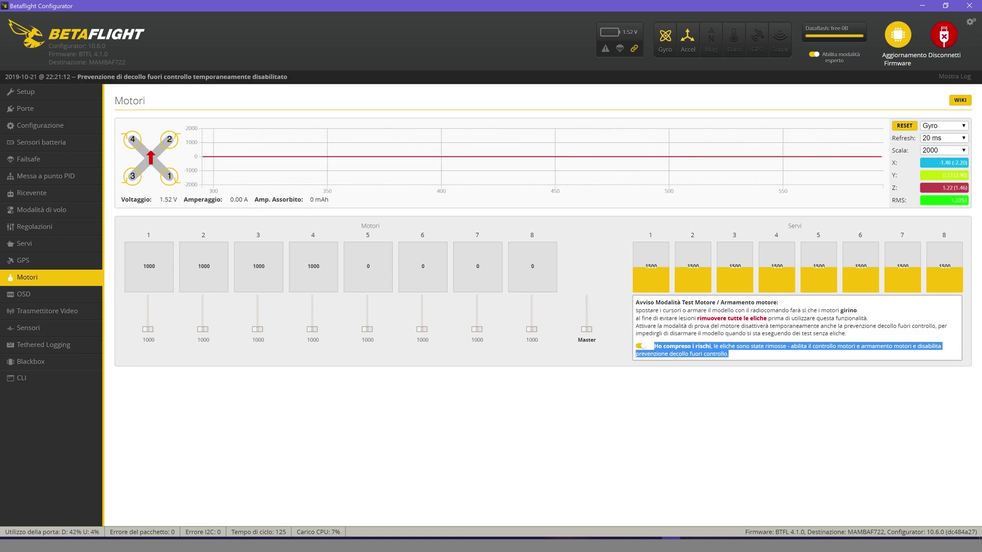
drag(150, 330, 312, 330)
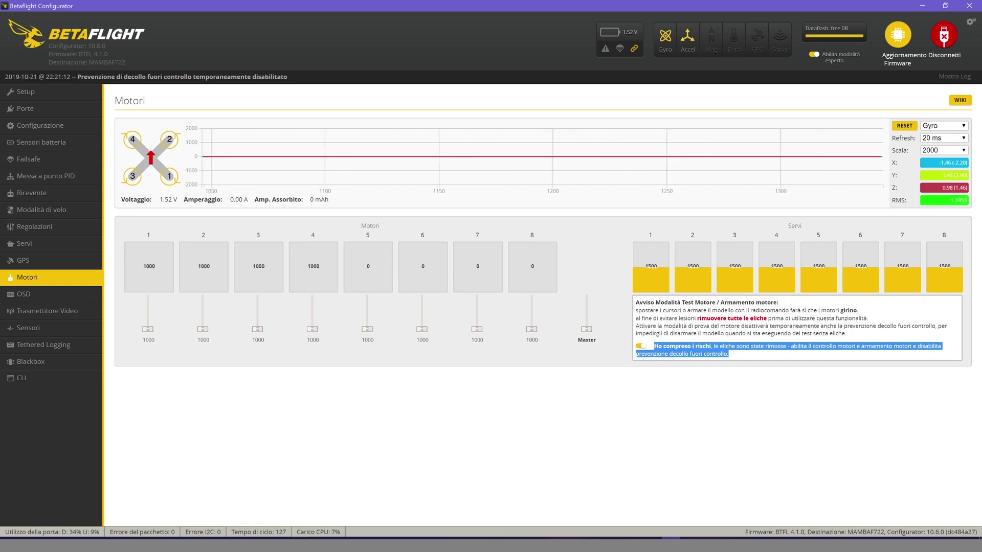
mouse_move(586, 330)
mouse_down()
mouse_move(587, 304)
mouse_move(583, 330)
mouse_up()
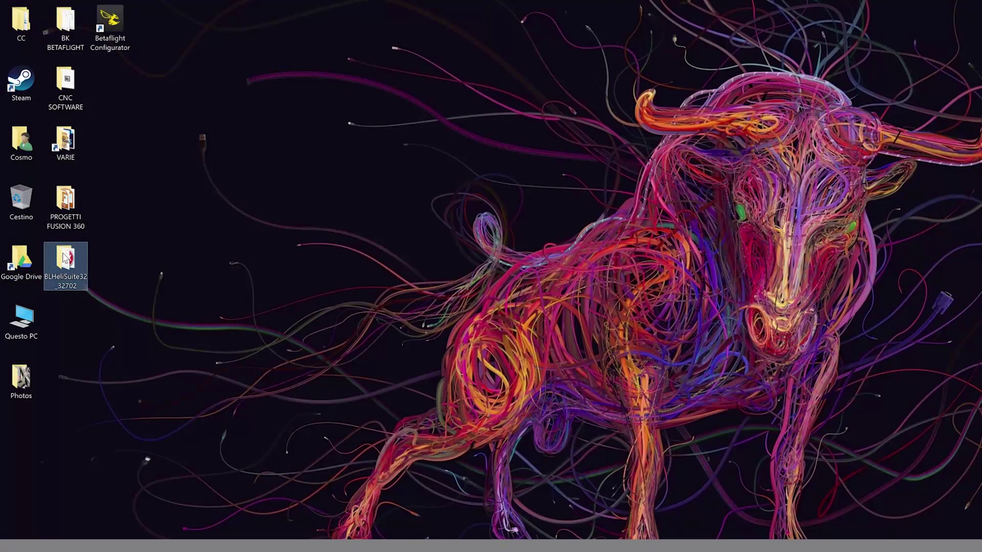
Step: Launch BLHeliSuite32 from the BLHeliSuite32_32702 folder on the desktop
double_click(66, 258)
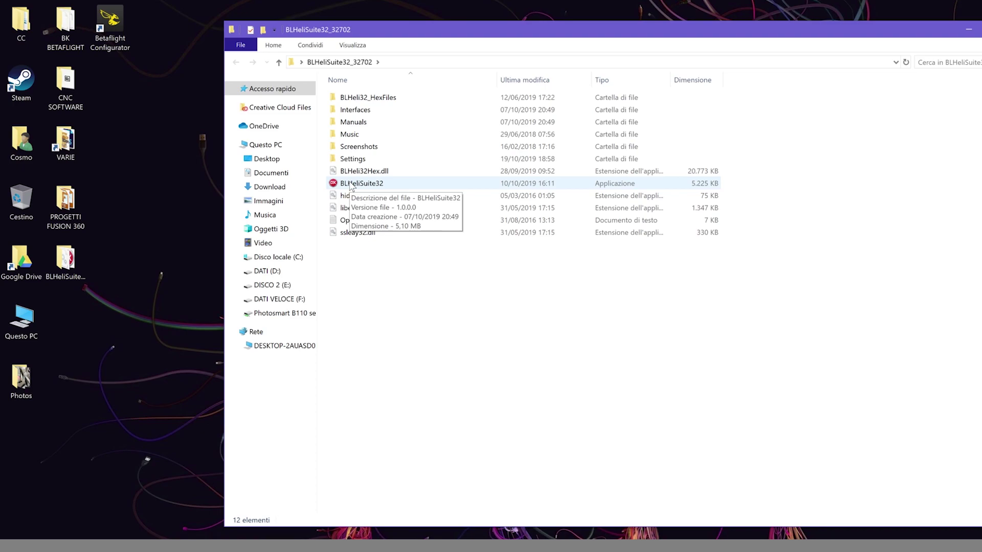
click(352, 187)
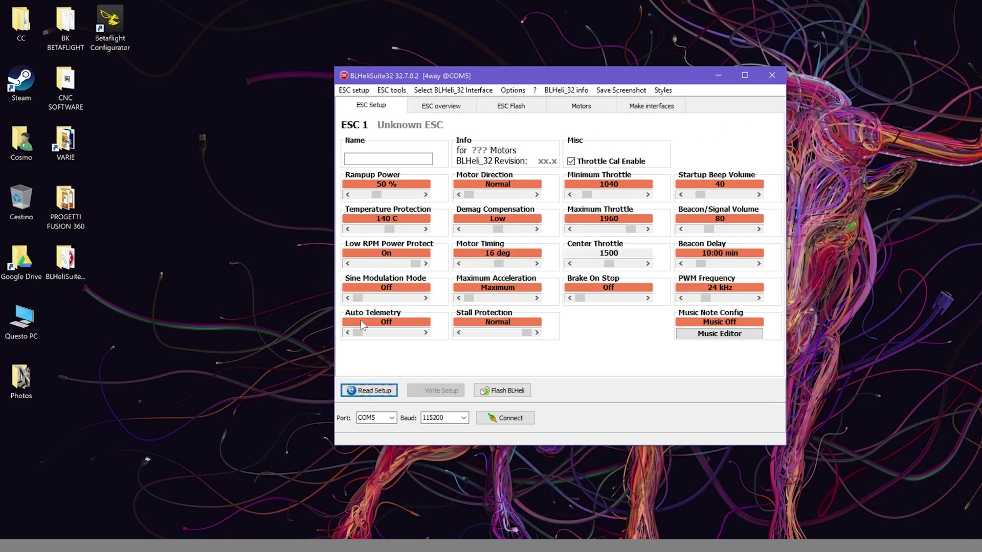
mouse_move(360, 320)
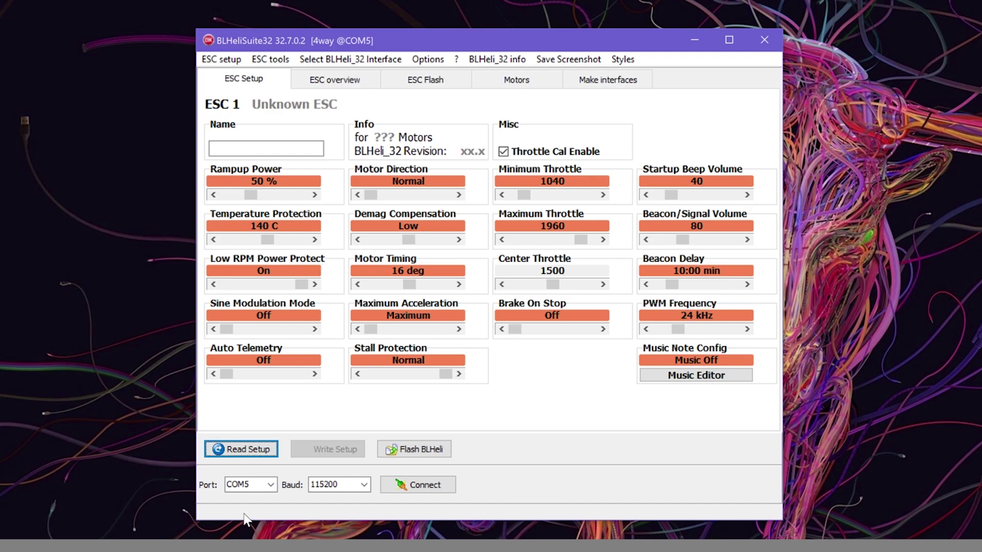
Step: Connect to the flight controller on COM5 at 115200 baud and read the setup of all ESCs
click(435, 487)
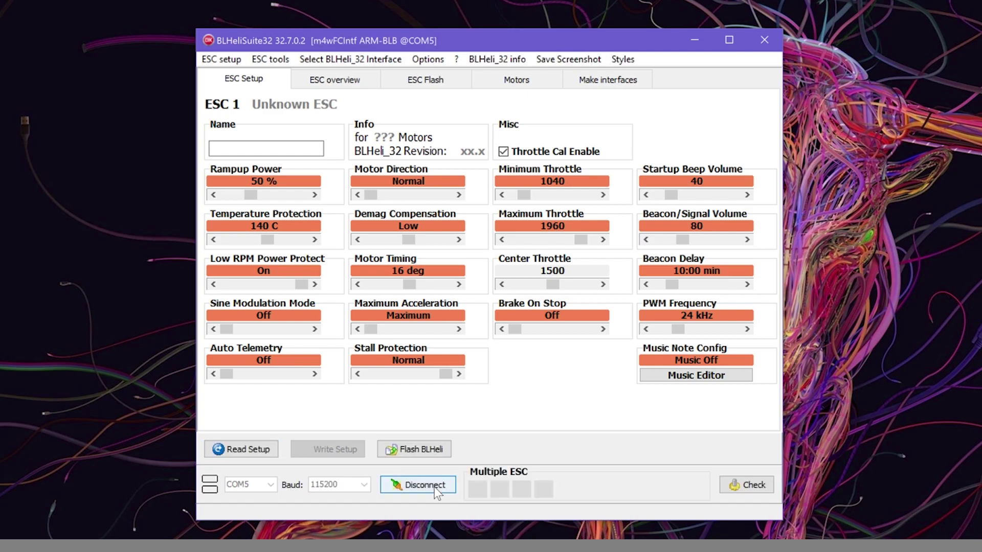
click(240, 450)
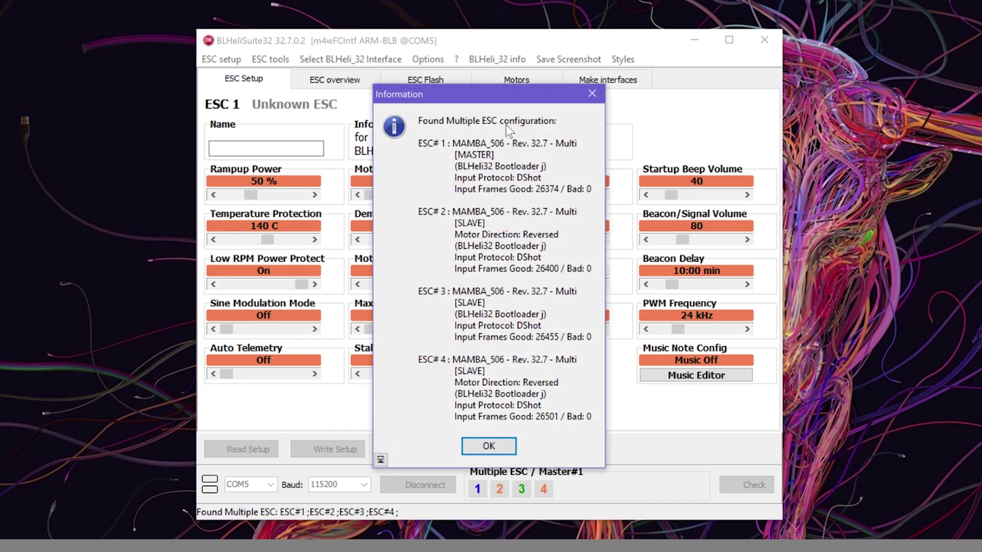
click(498, 449)
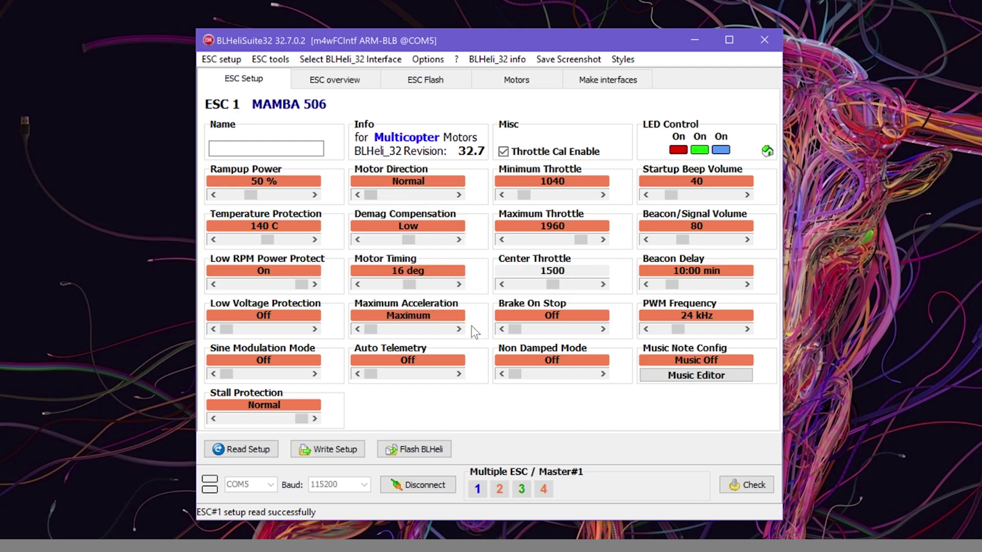
Step: Check the motor direction in the individual ESC setups and leave only ESC 1 selected
click(480, 490)
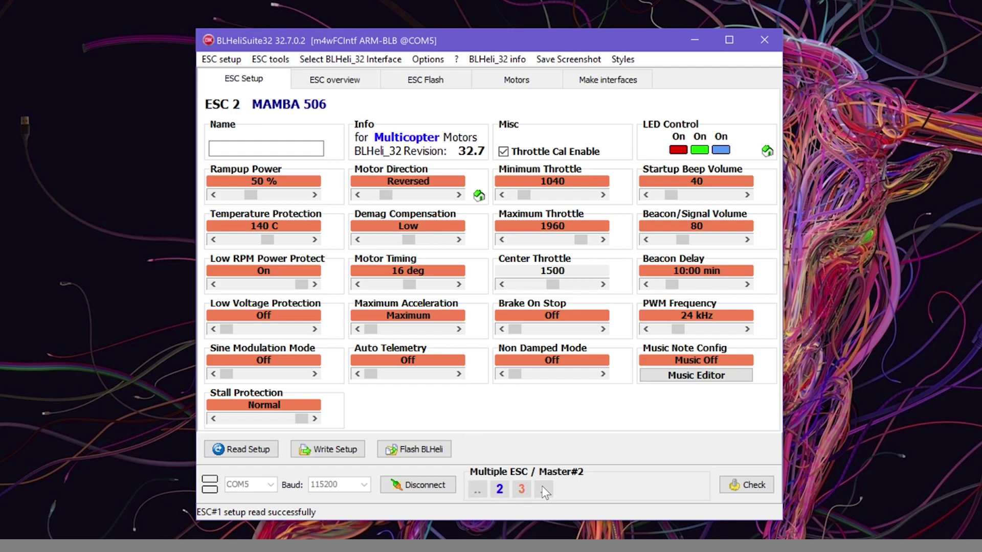
click(499, 489)
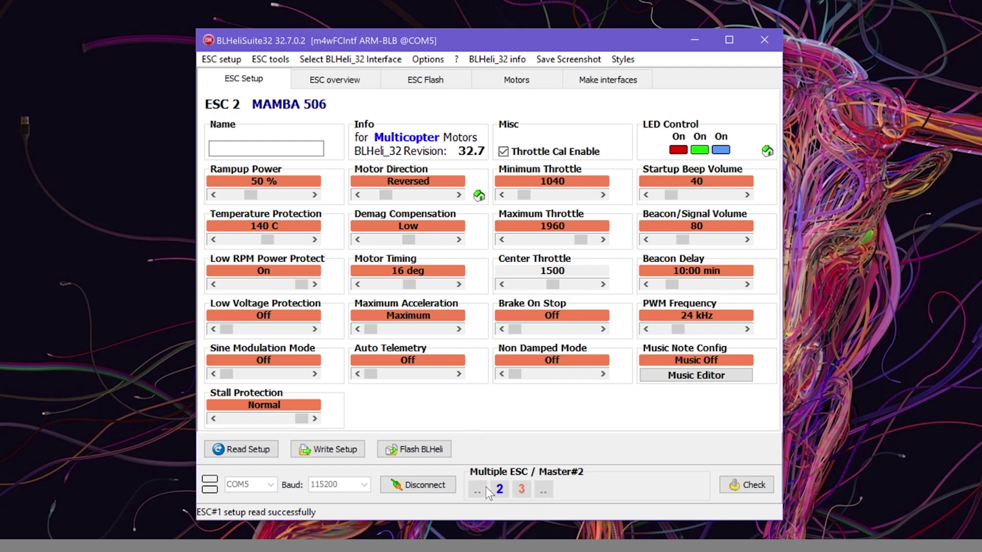
click(544, 489)
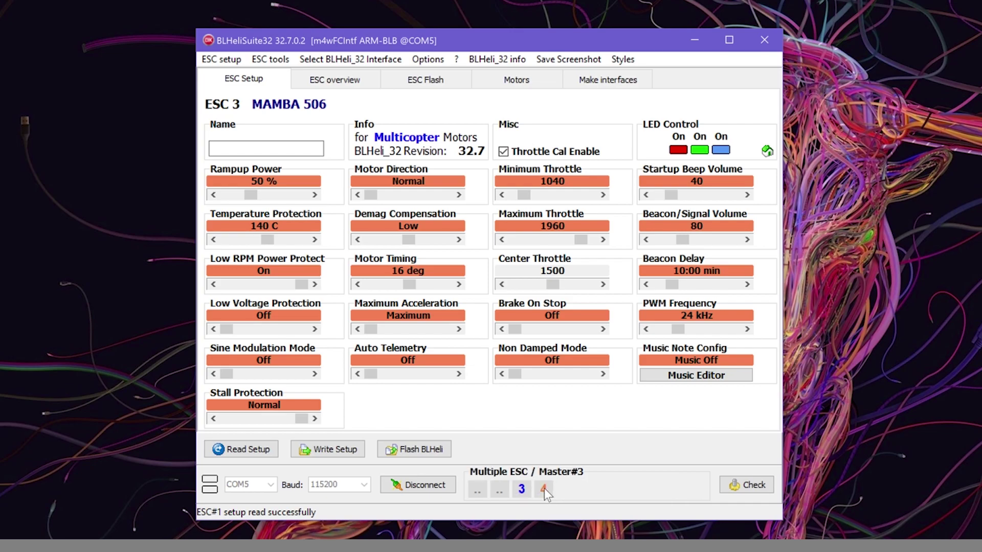
click(543, 489)
click(478, 489)
click(522, 489)
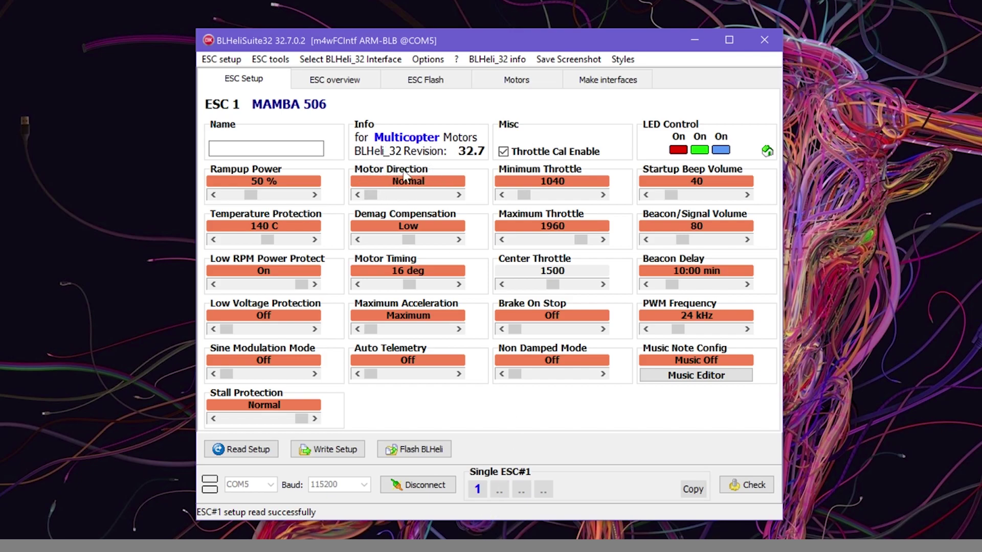
Step: Set the motor direction of ESC 1 to Reversed in its setup
click(427, 193)
click(432, 195)
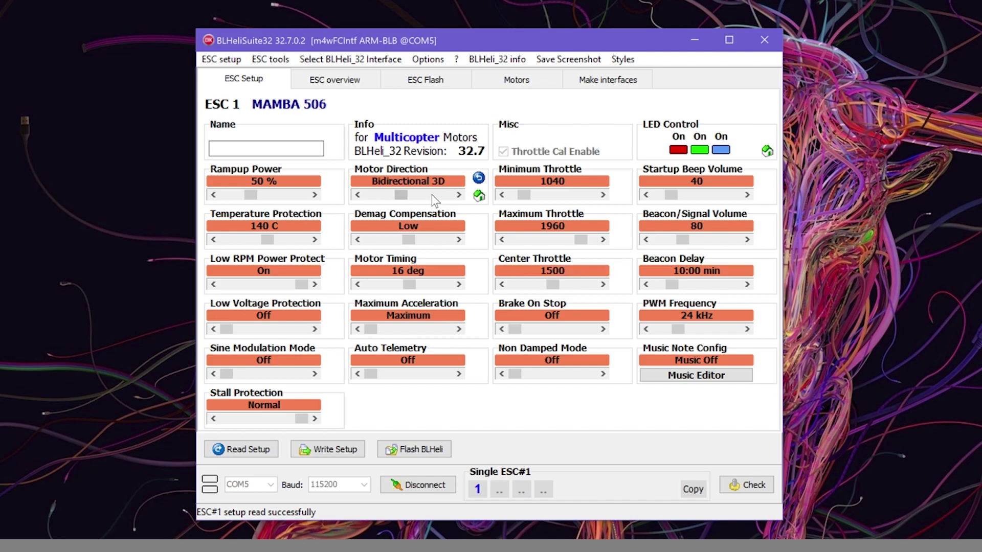
click(385, 195)
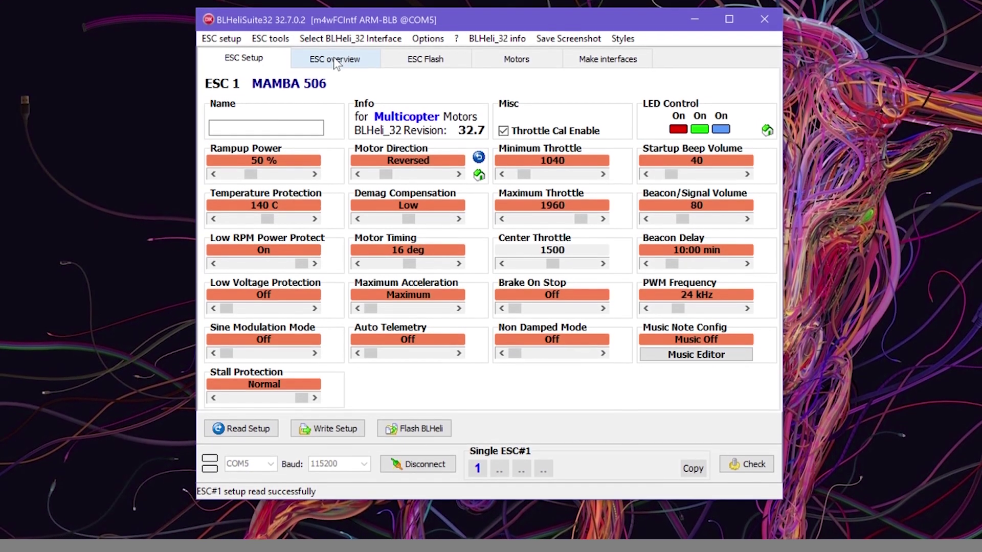
Step: Compare the motor directions in the ESC overview and add ESCs 2, 3 and 4 to the selection
click(339, 60)
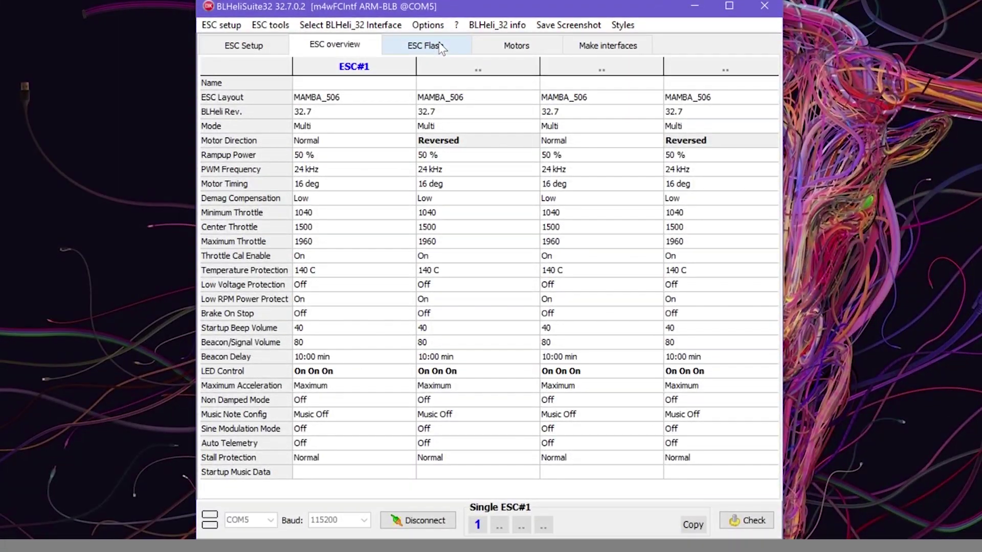
mouse_move(445, 146)
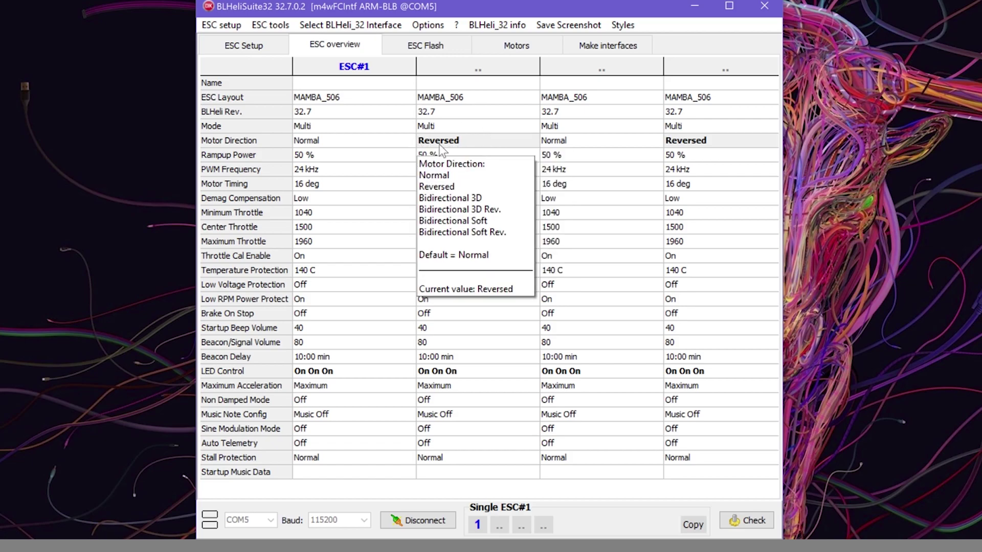
mouse_move(684, 141)
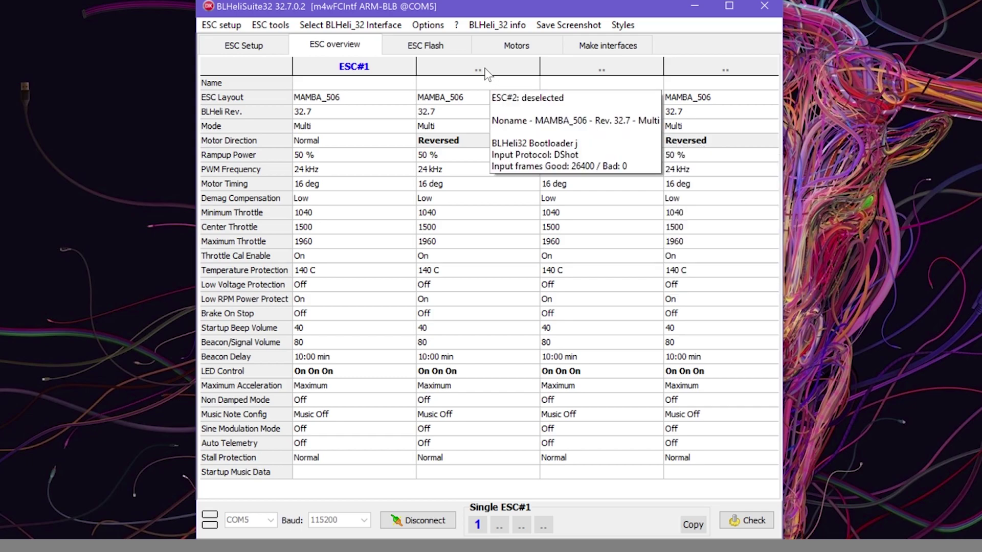
click(500, 525)
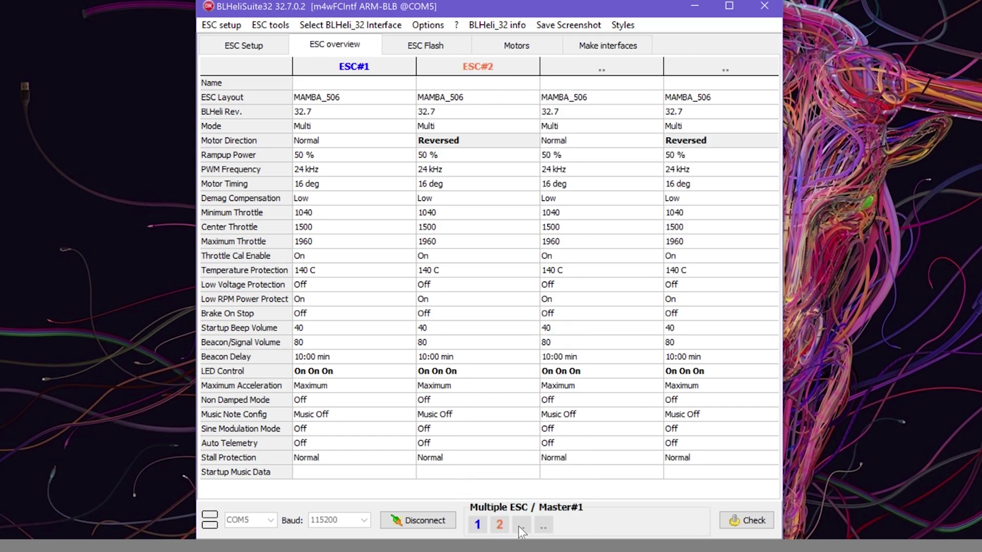
click(521, 525)
click(544, 525)
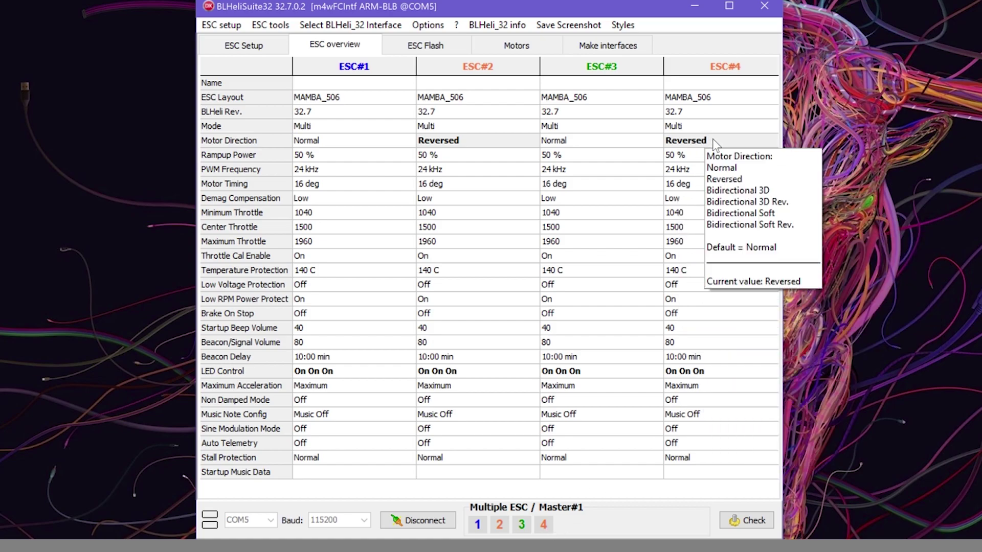
mouse_move(366, 143)
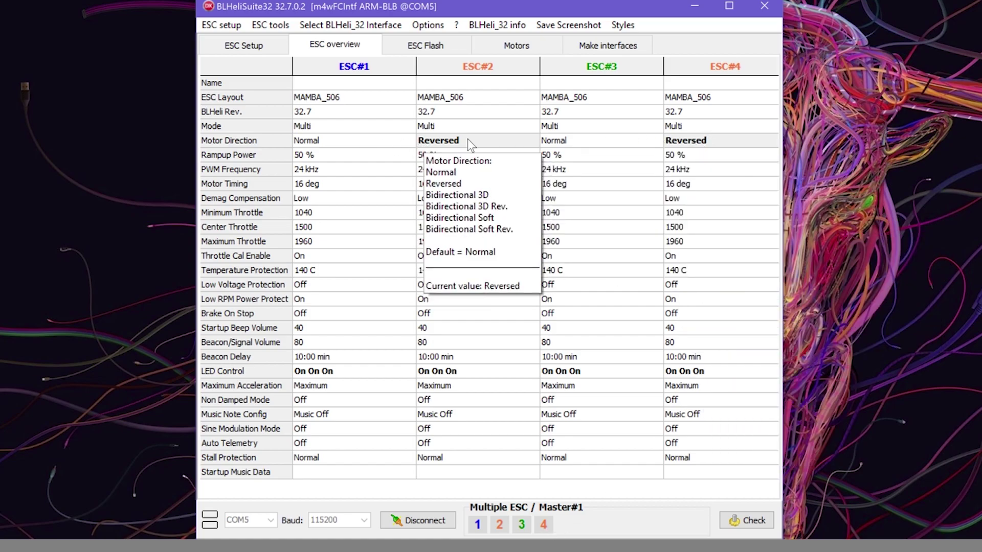
Step: Flash all four MAMBA_506 ESCs with revision 32.7 while keeping their settings, and return to the ESC setup
click(425, 48)
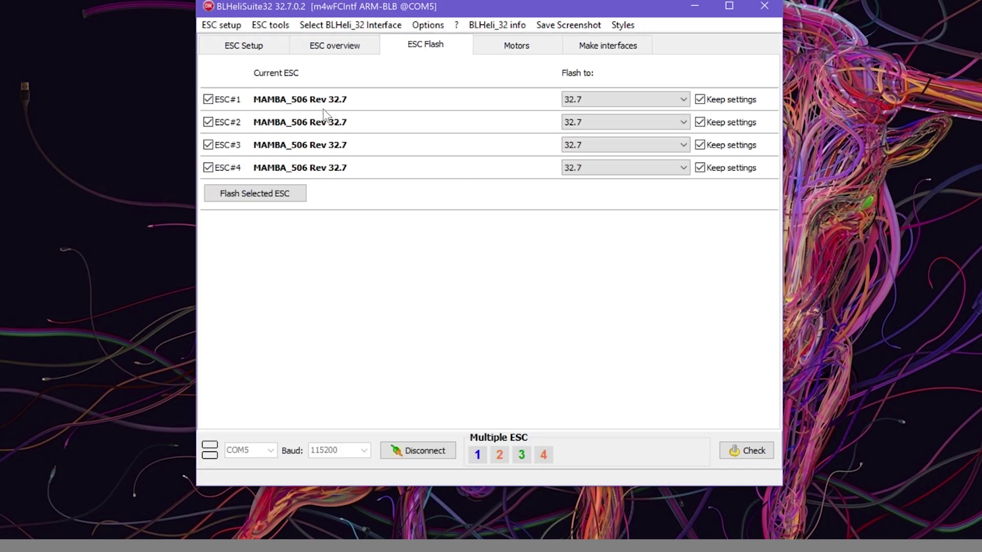
mouse_move(342, 108)
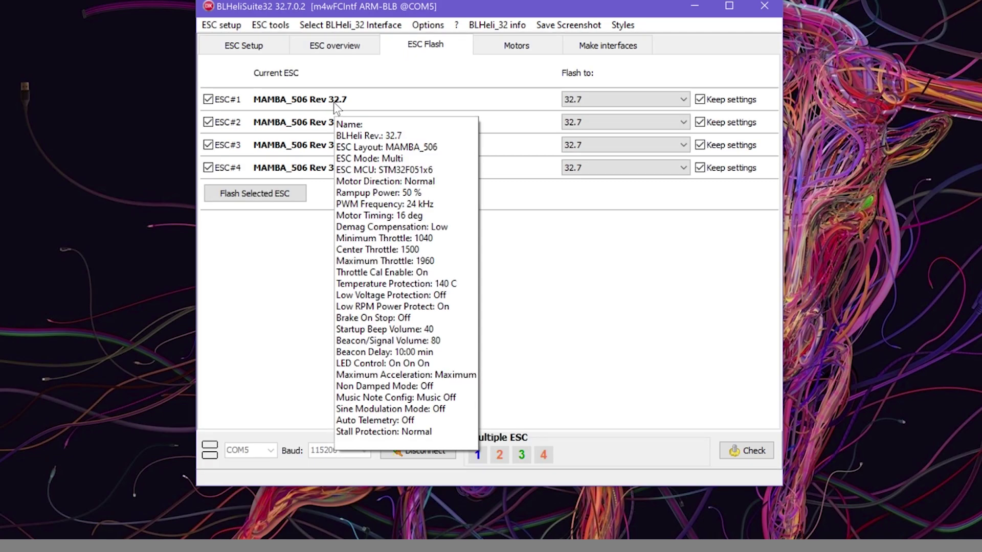
click(603, 100)
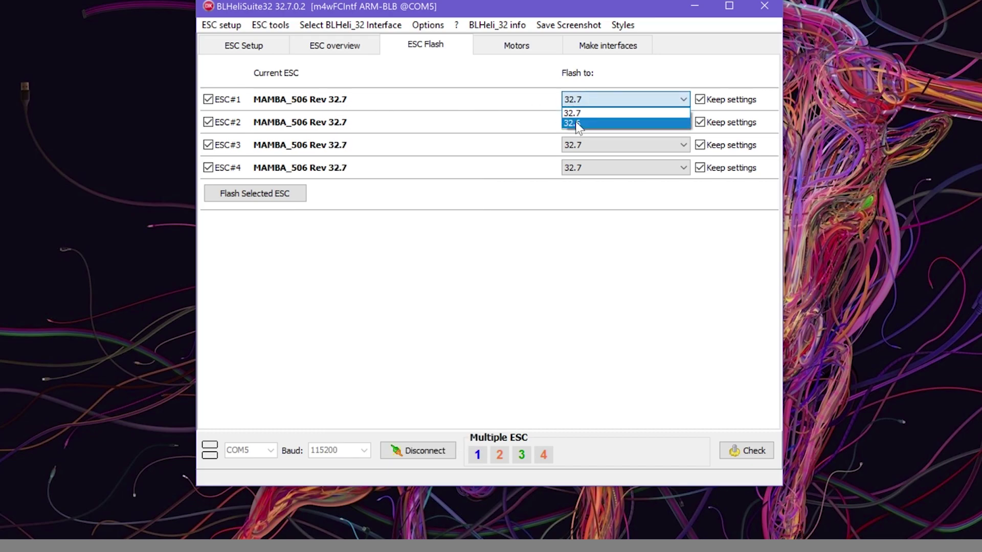
click(589, 113)
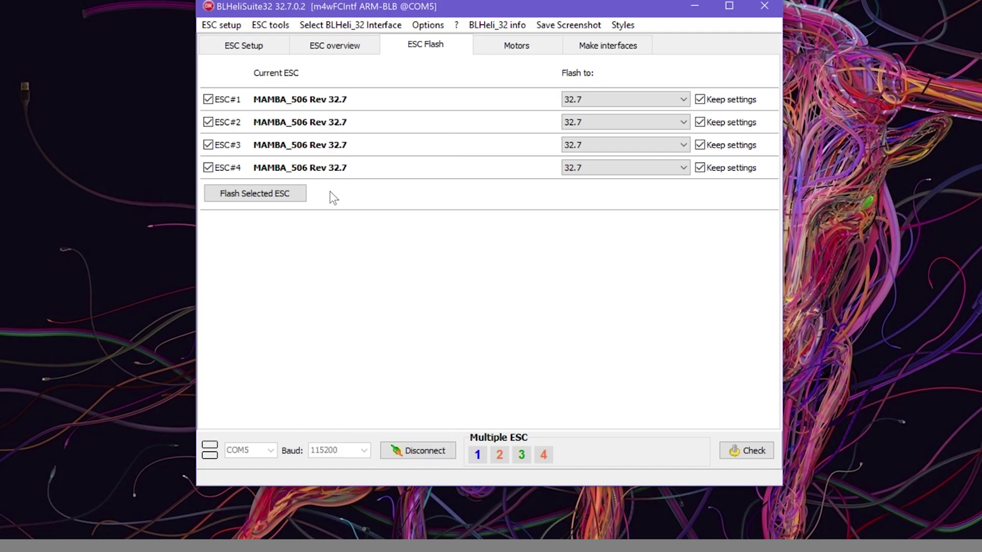
click(257, 196)
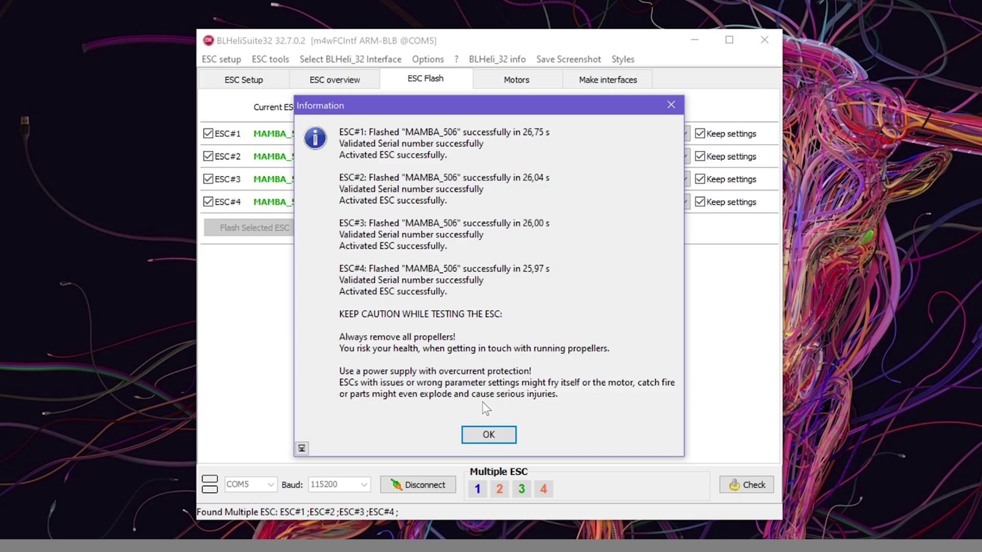
click(490, 436)
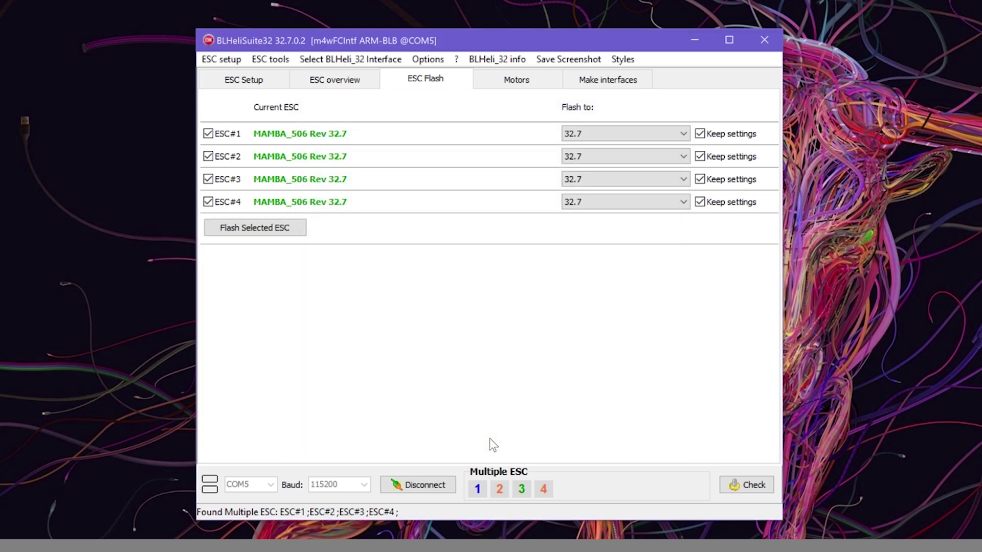
click(344, 80)
click(240, 80)
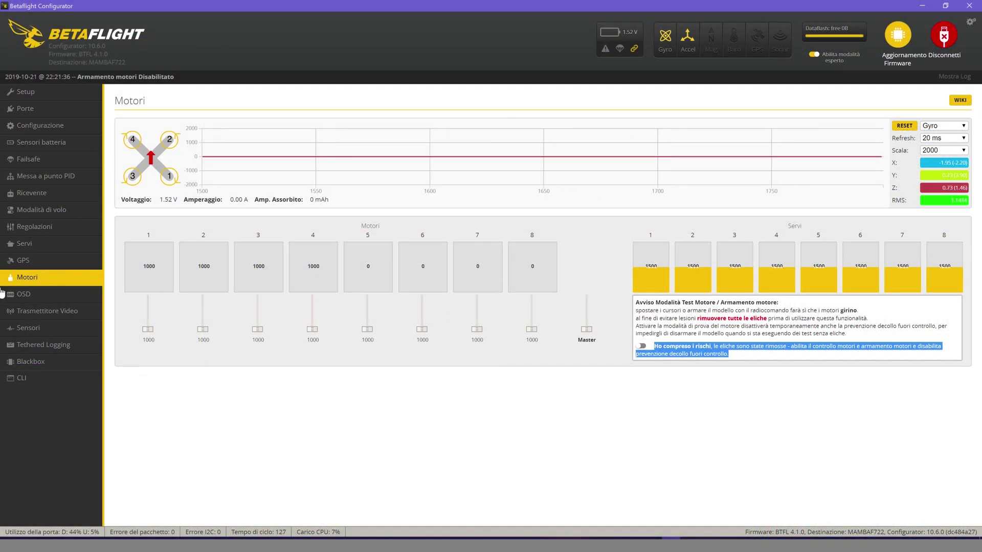
Step: In Betaflight Configurator's OSD profile 1, enable Altitudine in the preview's lower left, Barre laterali dell'orizzonte artificiale, and Canale VTX in its upper right
click(4, 294)
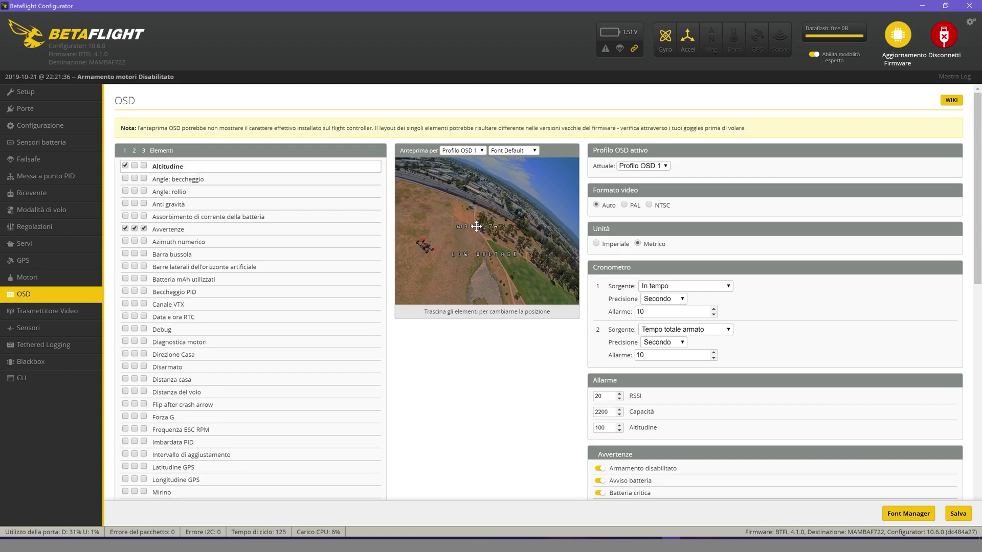
drag(412, 278, 410, 272)
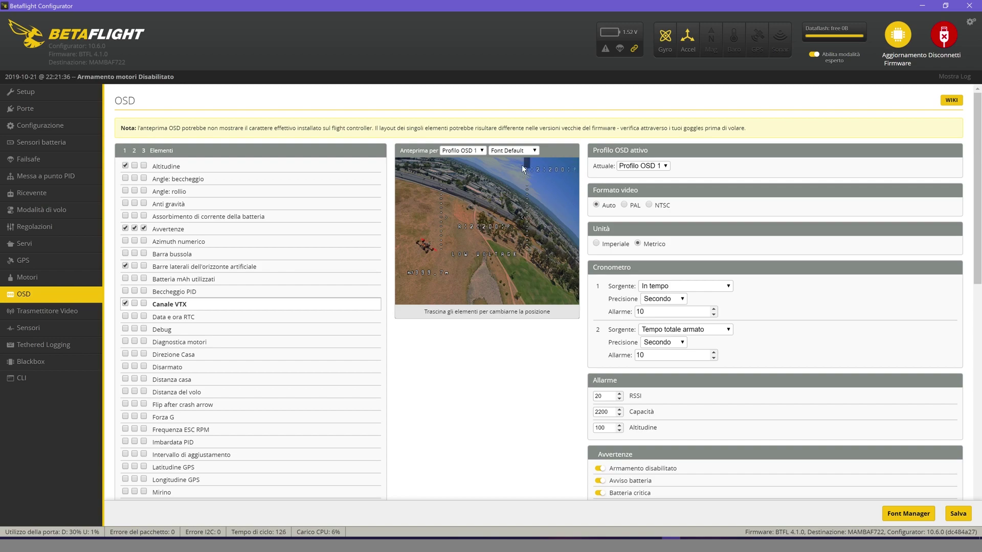
drag(522, 171, 522, 168)
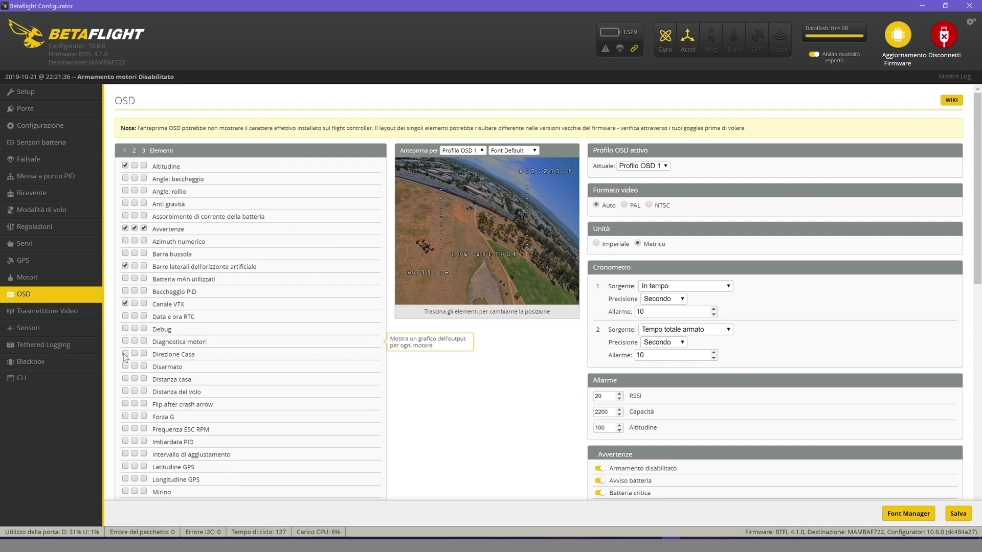
Step: Enable Direzione Casa and Distanza casa below the altitude, plus Mirino and Modalità volo, with the flight mode under the VTX channel
drag(403, 288, 458, 229)
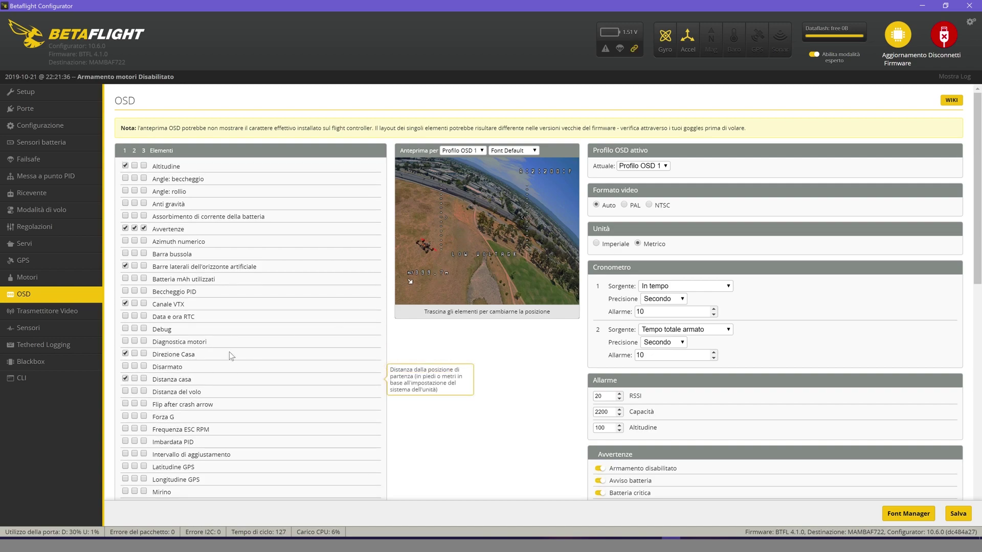
drag(464, 226, 418, 281)
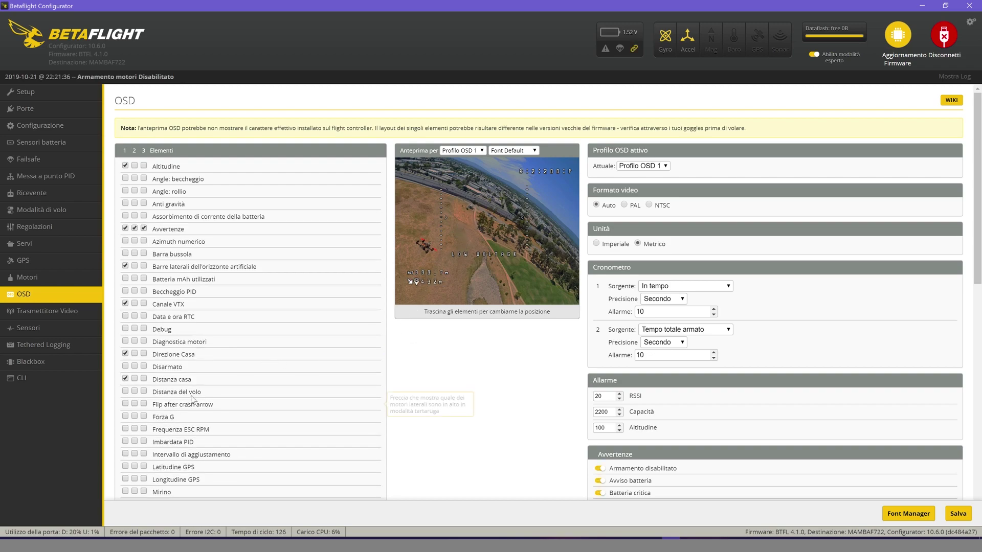
scroll(178, 389, down, 1)
scroll(178, 388, up, 1)
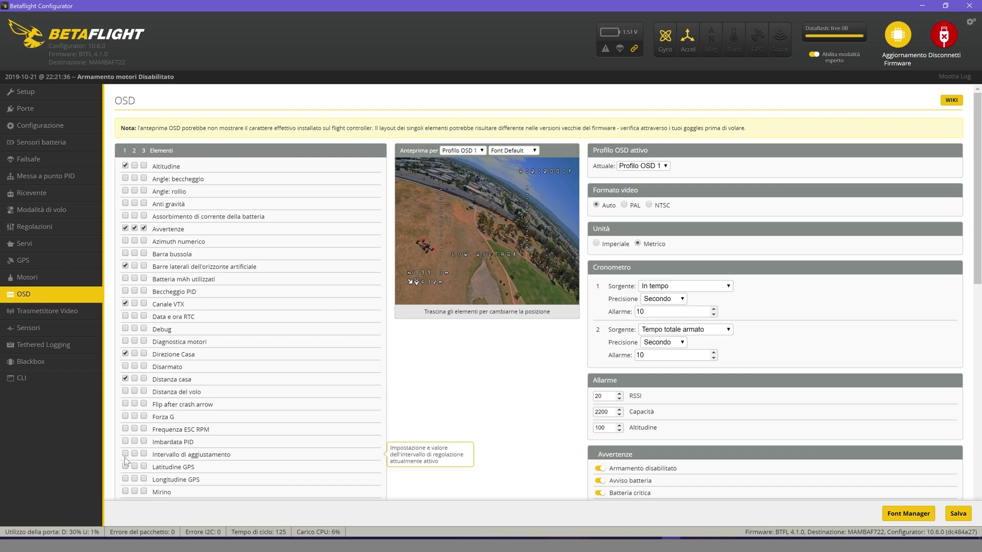
scroll(127, 465, down, 1)
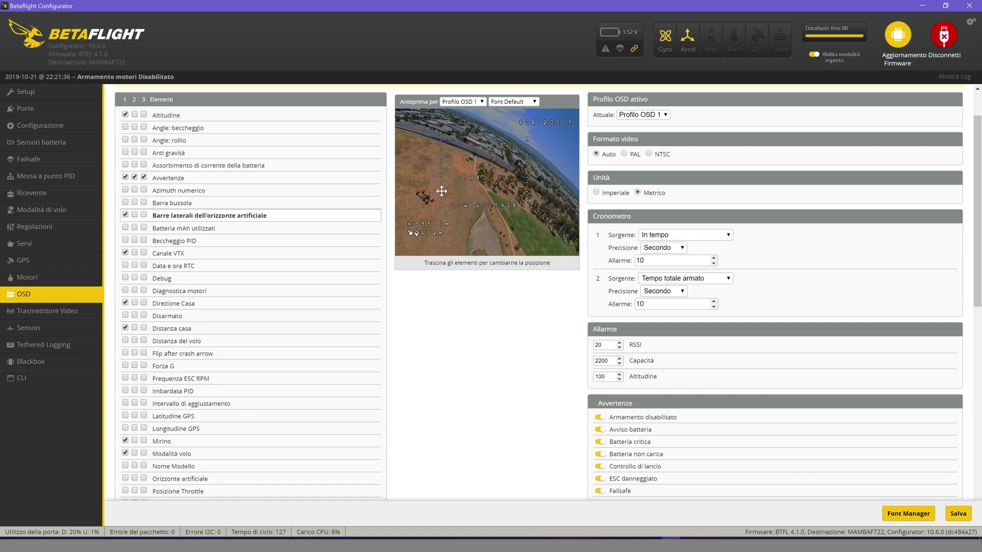
drag(467, 173, 552, 134)
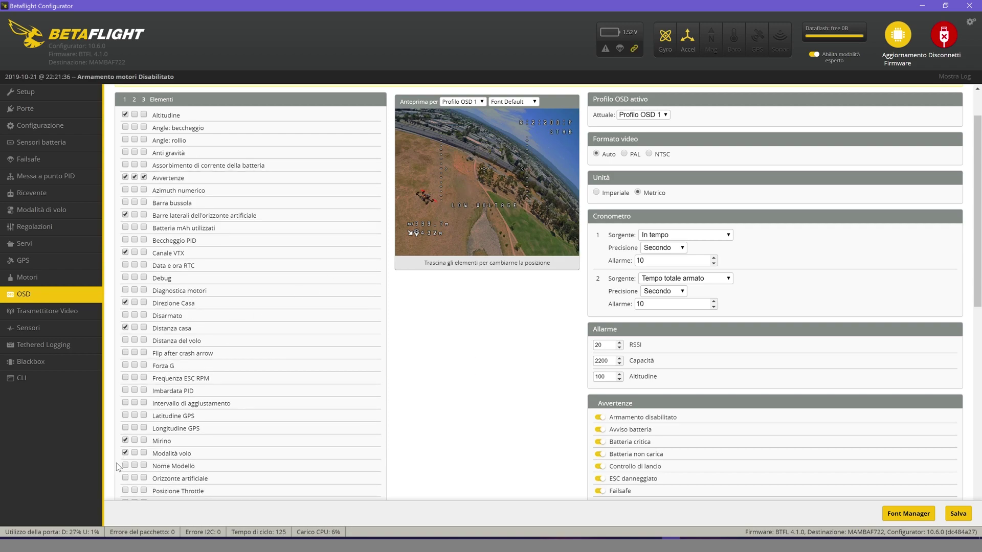
Step: Enable Orizzonte artificiale and Satelliti GPS in OSD profile 1, placing the satellite element at the preview's upper centre
scroll(129, 468, down, 1)
scroll(129, 468, down, 1)
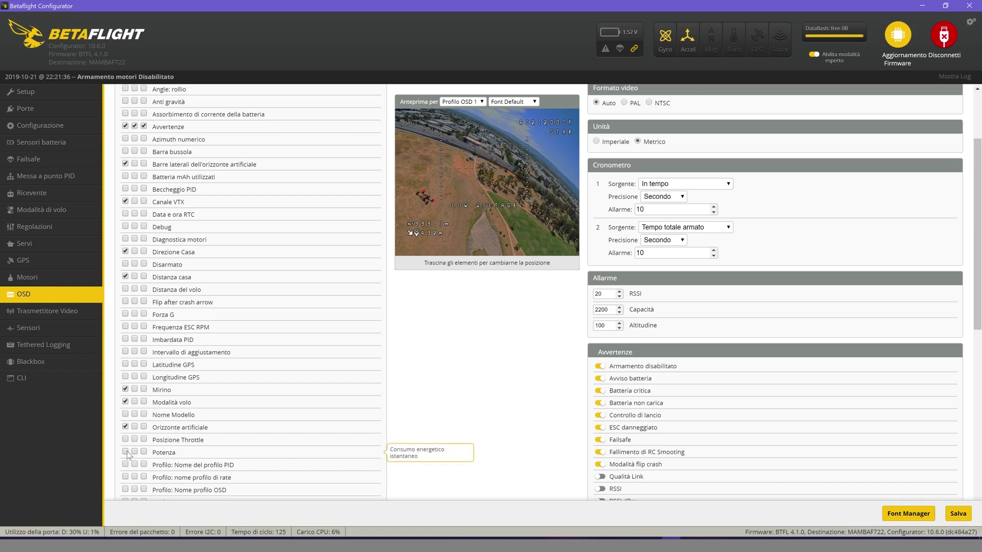
scroll(127, 461, down, 1)
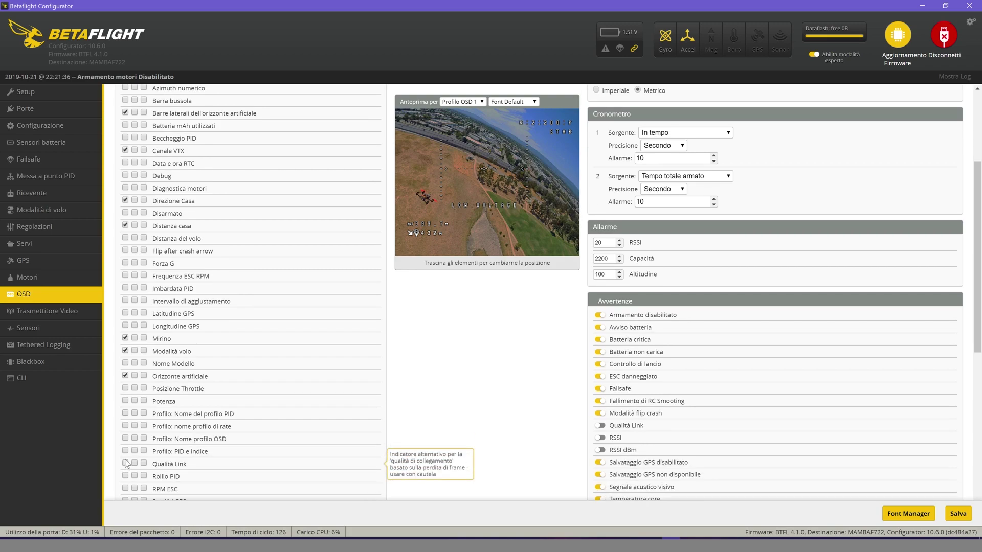
scroll(127, 463, down, 1)
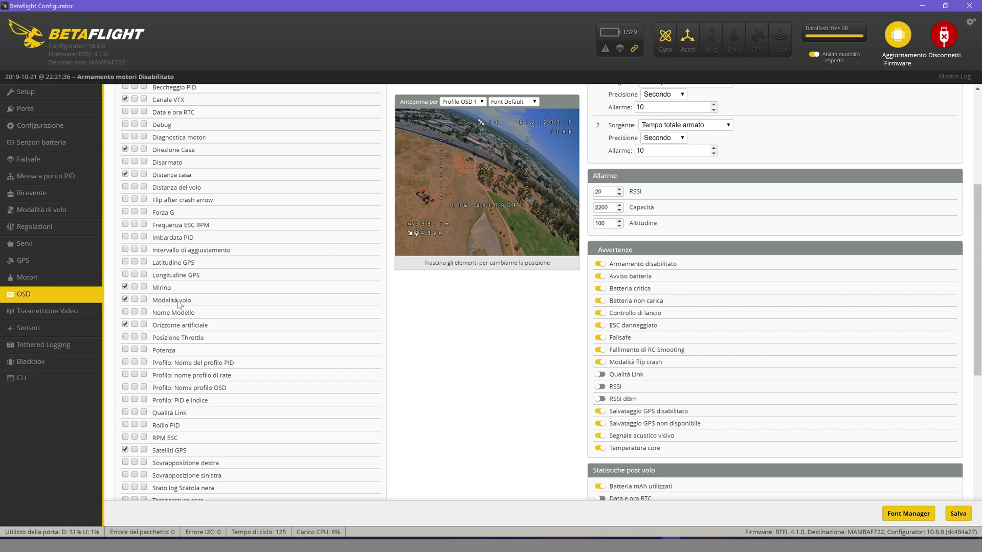
Step: Enable Tensione media celle batteria in the preview's lower right and Utilizzo batteria at its lower centre
scroll(151, 448, down, 1)
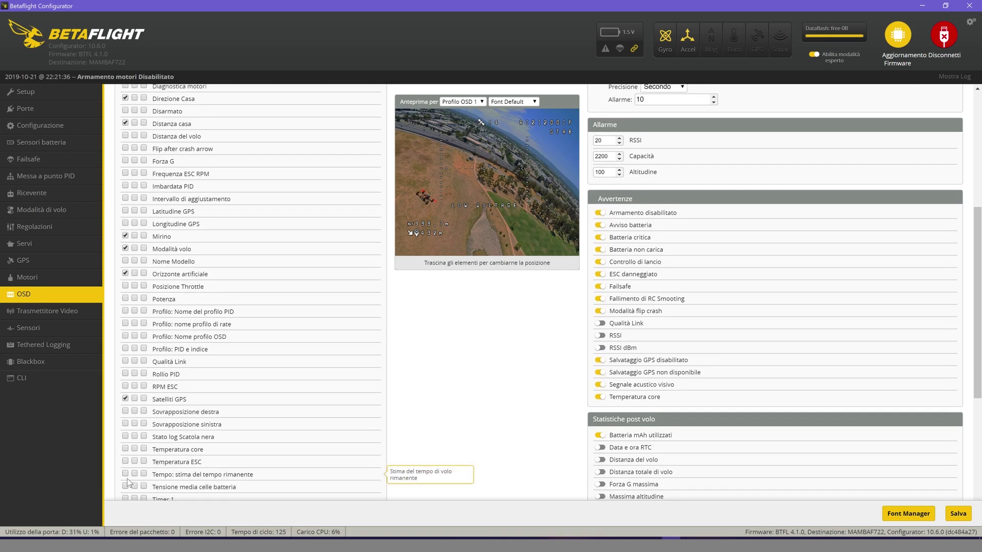
scroll(126, 476, down, 1)
click(127, 435)
drag(464, 179, 533, 230)
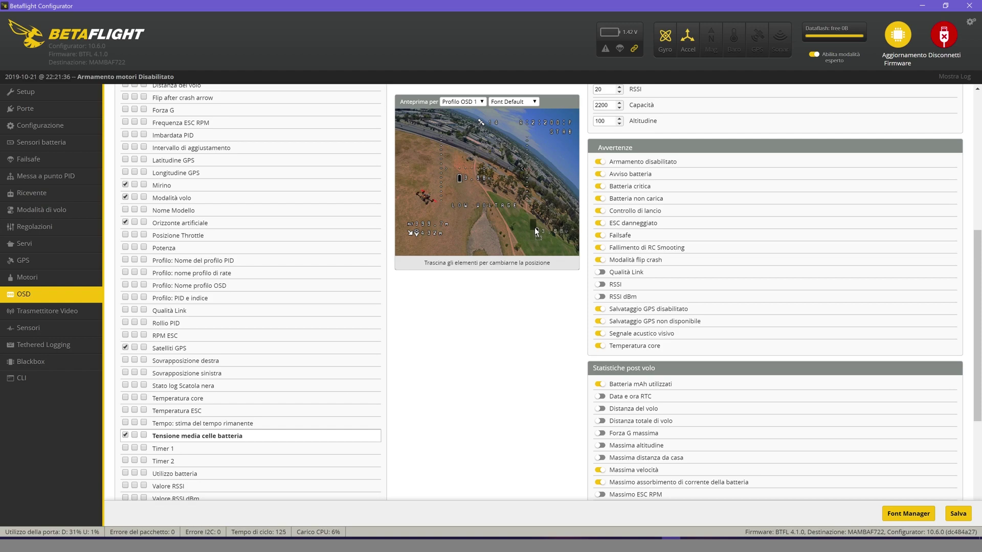
drag(534, 229, 534, 229)
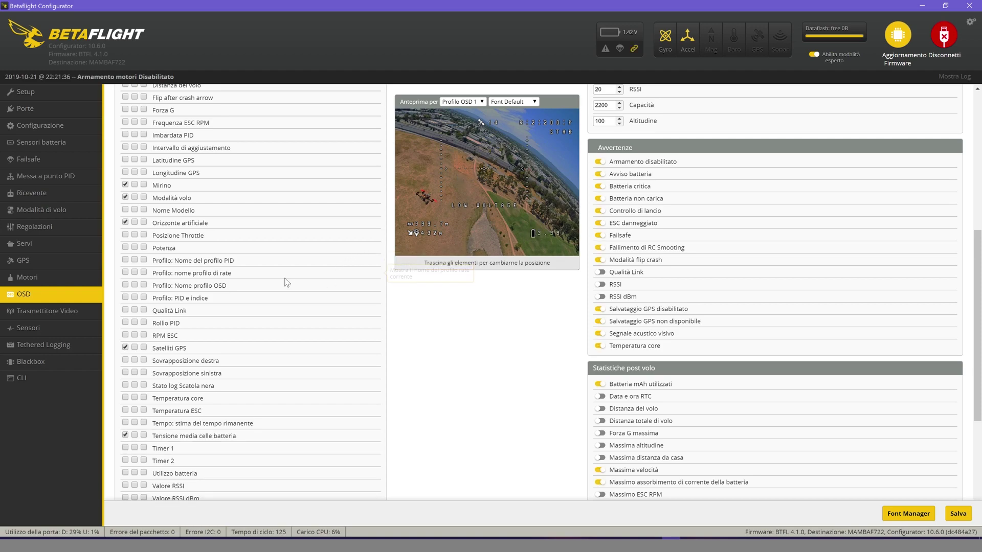
scroll(157, 444, down, 2)
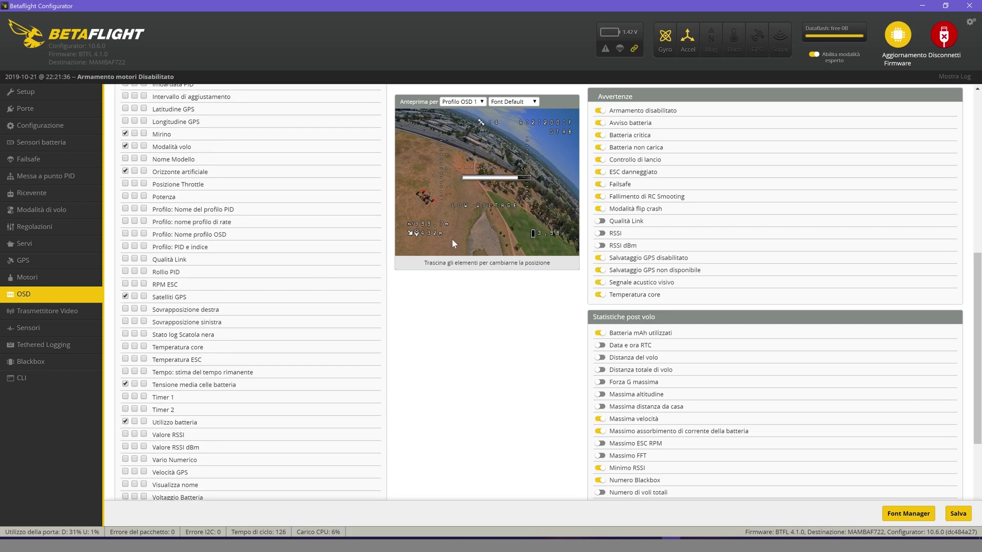
drag(452, 239, 449, 241)
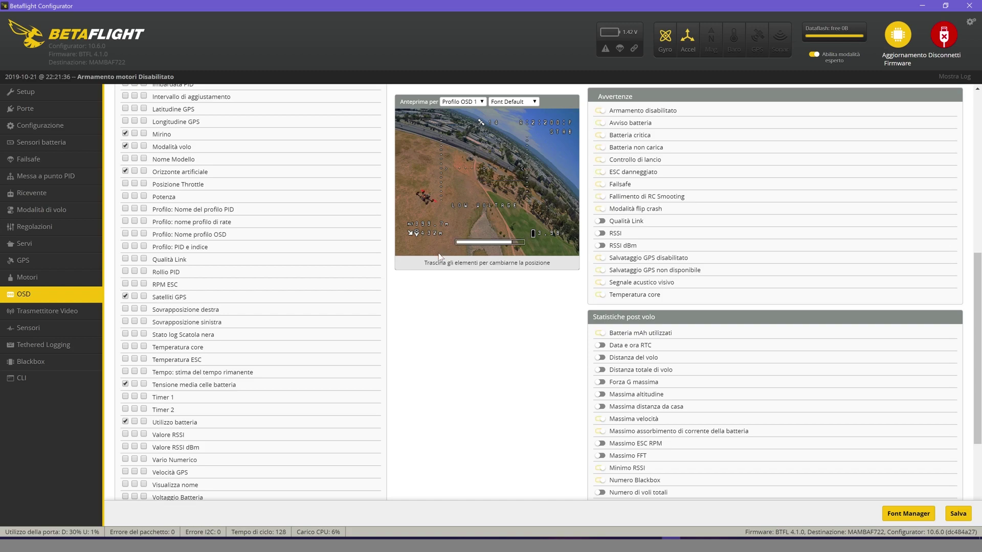
Step: Enable Valore RSSI and Voltaggio Batteria in OSD profile 1, placing both side by side in the preview's upper left
click(126, 435)
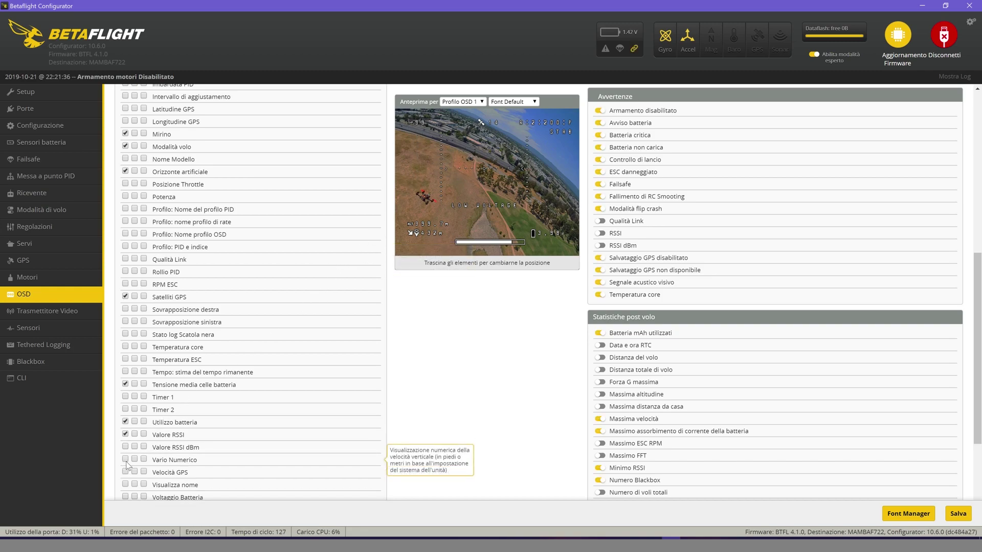
scroll(126, 462, down, 1)
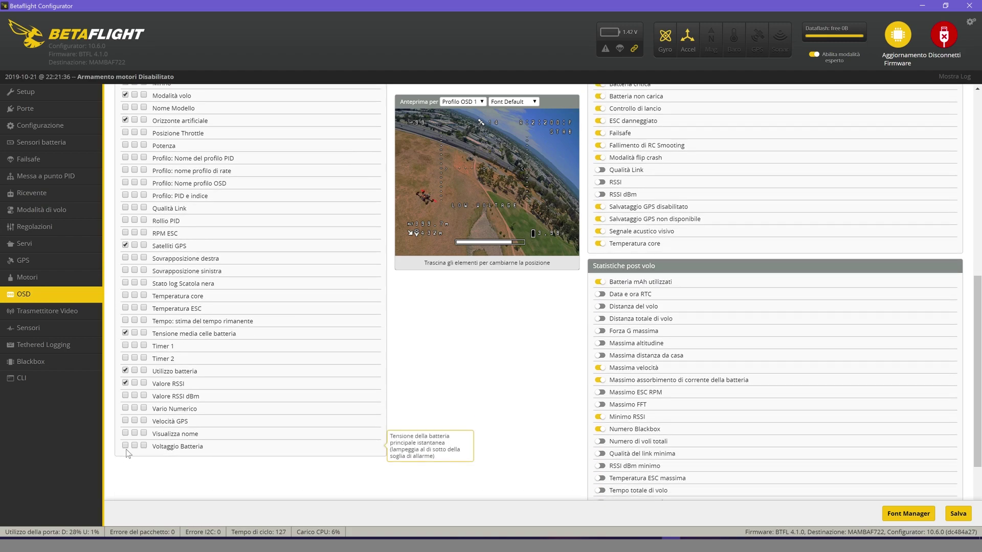
click(126, 445)
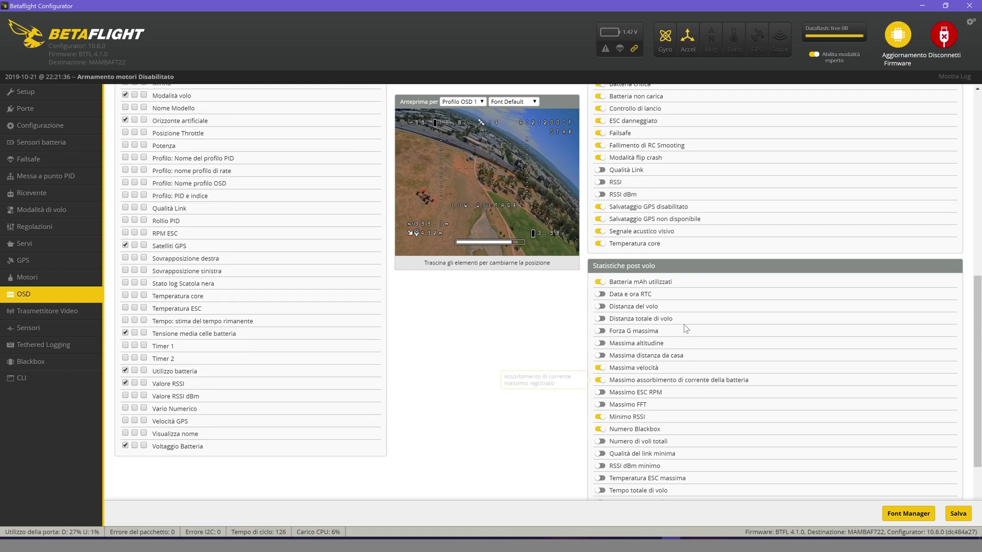
scroll(537, 281, up, 10)
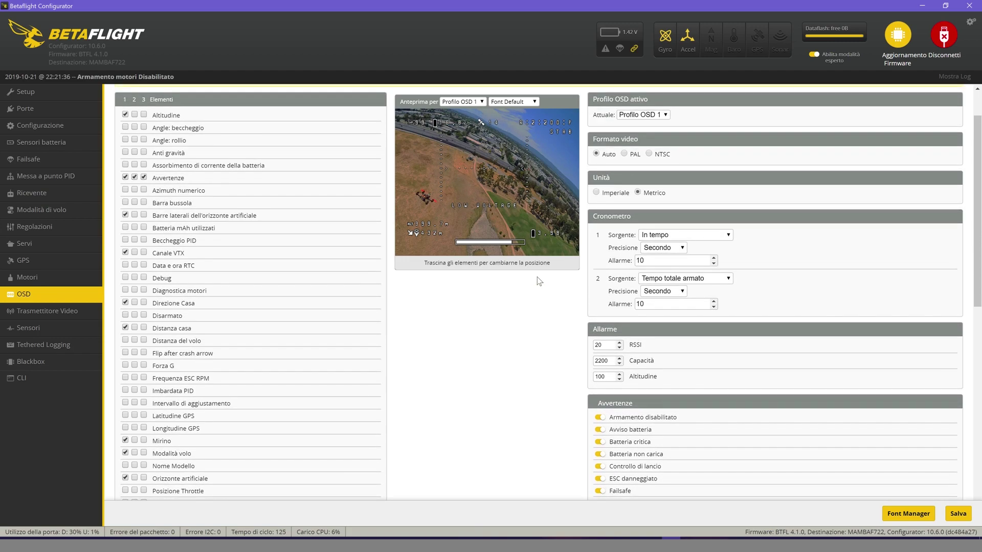
Step: Examine the video transmitter, sensor, tethered logging and Blackbox pages, and return to the board's Setup overview
scroll(537, 277, up, 1)
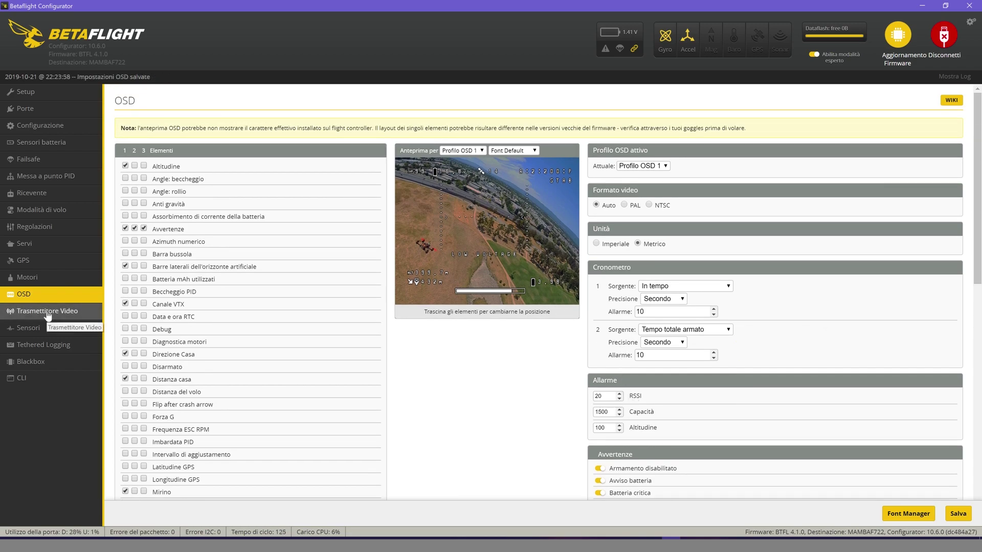
click(47, 314)
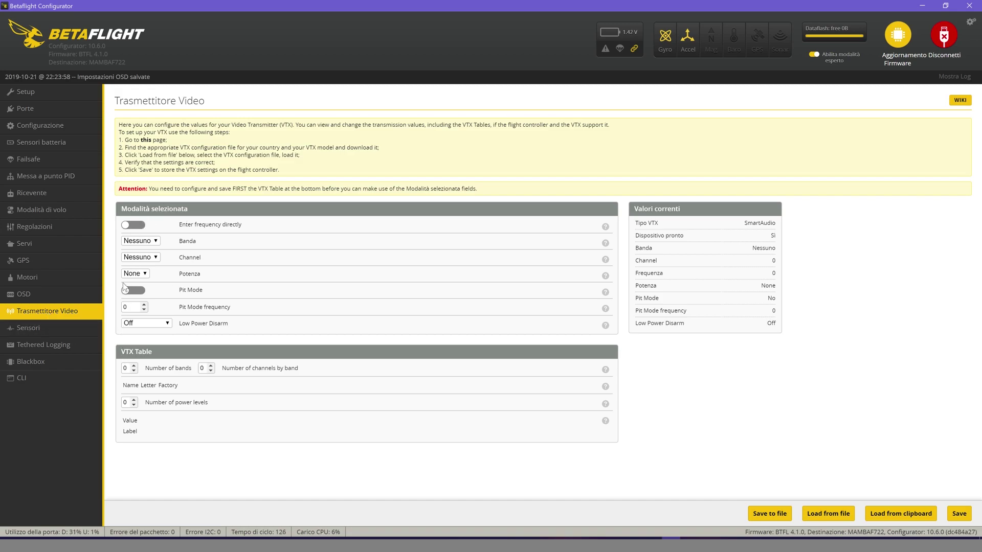
click(31, 330)
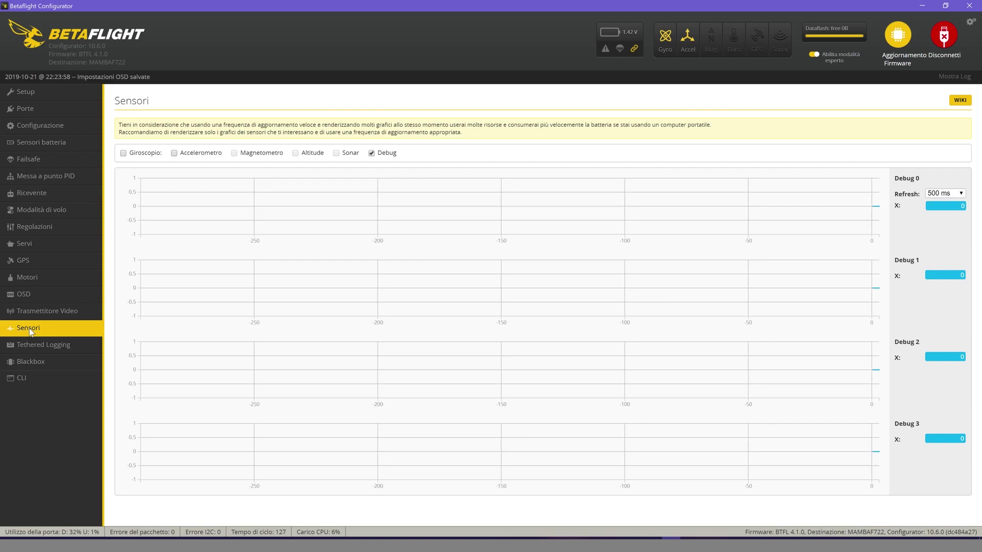
click(31, 347)
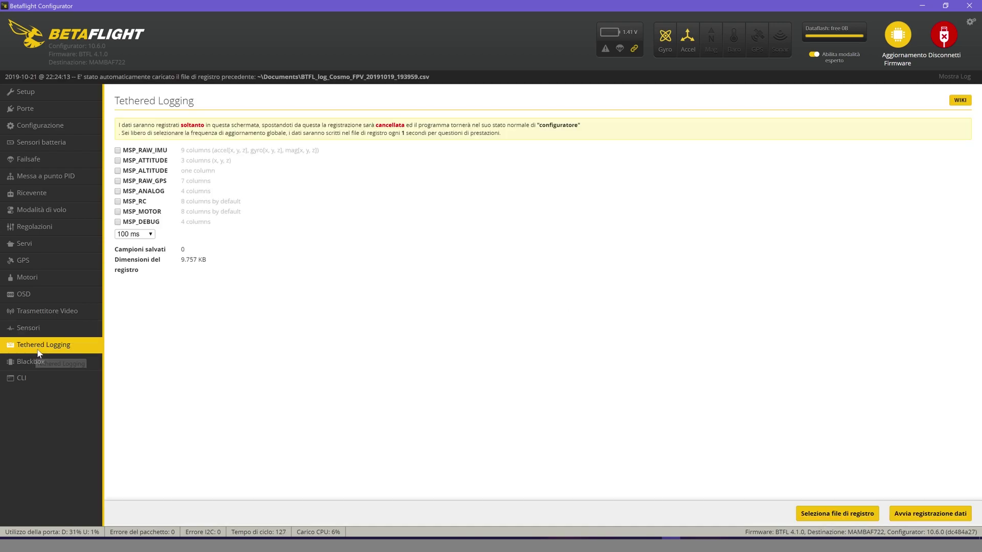
click(39, 363)
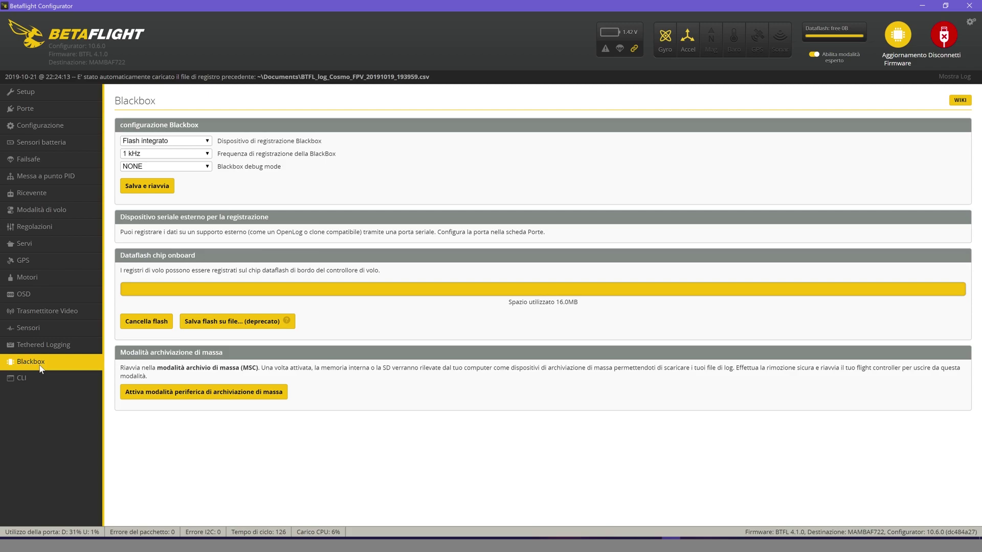
click(32, 96)
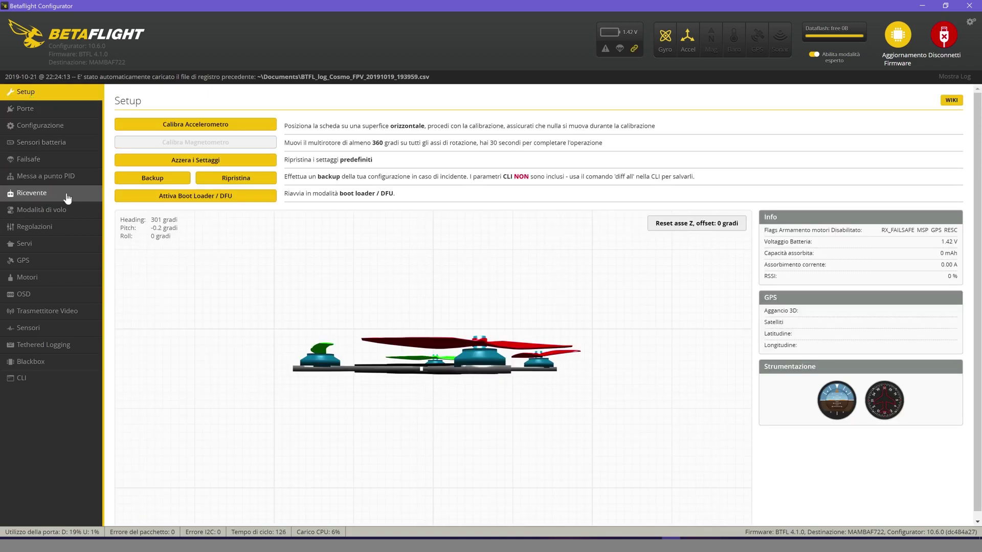